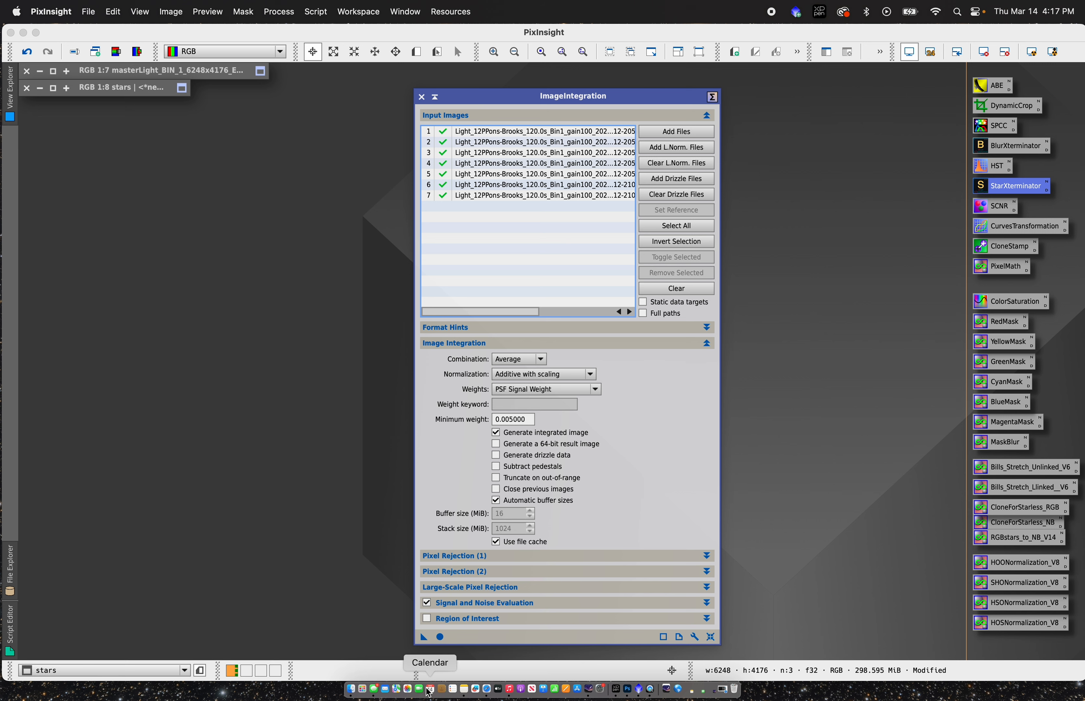
# - Integrate the seven comet light frames and discard the low rejection map, keeping the integrated image
pyautogui.click(440, 638)
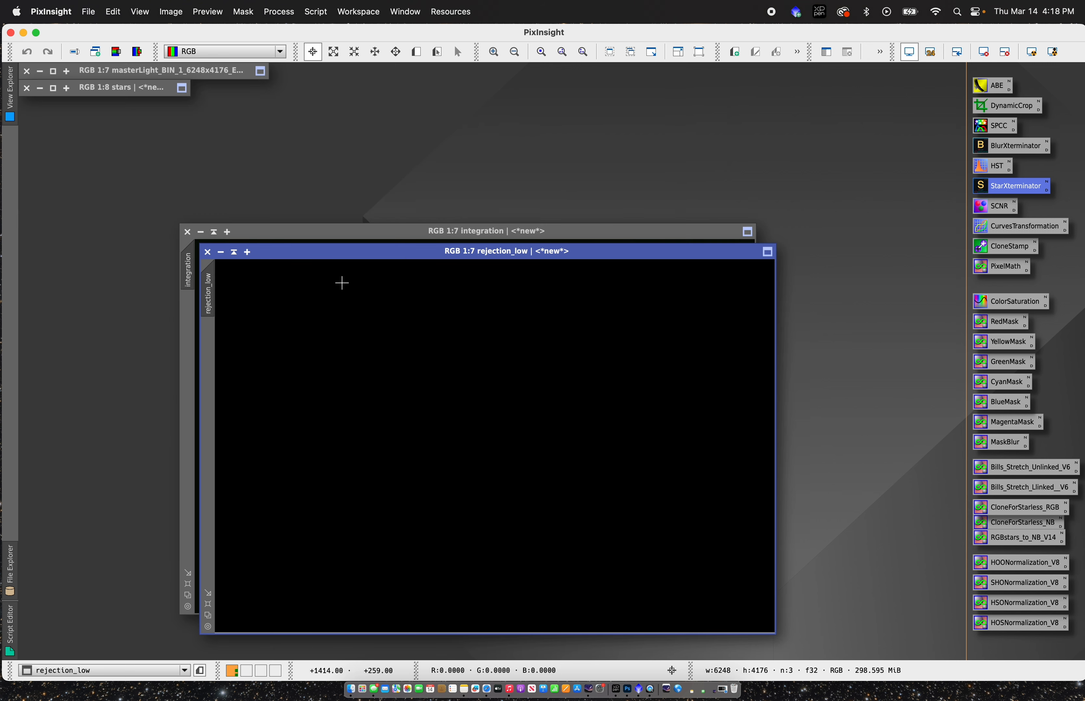
pyautogui.click(207, 251)
pyautogui.moveTo(622, 230); pyautogui.dragTo(561, 157)
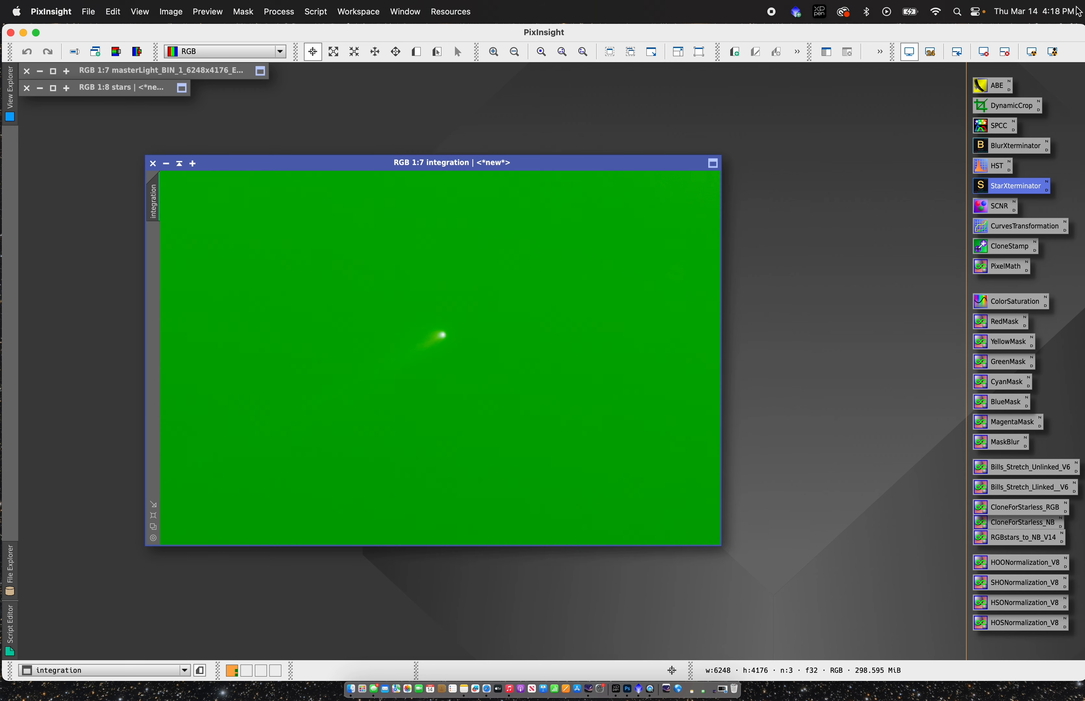
# - Run AutomaticBackgroundExtractor on the integrated comet image with subtraction correction, discarding the background model
pyautogui.doubleClick(988, 86)
pyautogui.moveTo(903, 211); pyautogui.dragTo(822, 139)
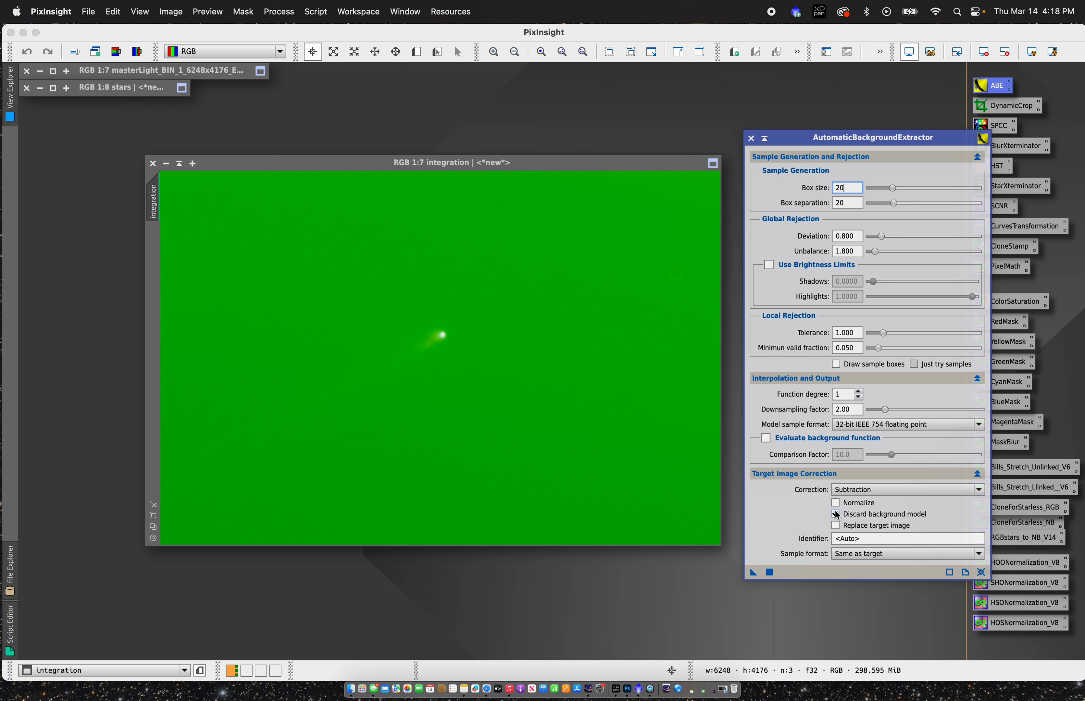
pyautogui.click(851, 492)
pyautogui.click(851, 513)
pyautogui.click(837, 515)
pyautogui.click(770, 573)
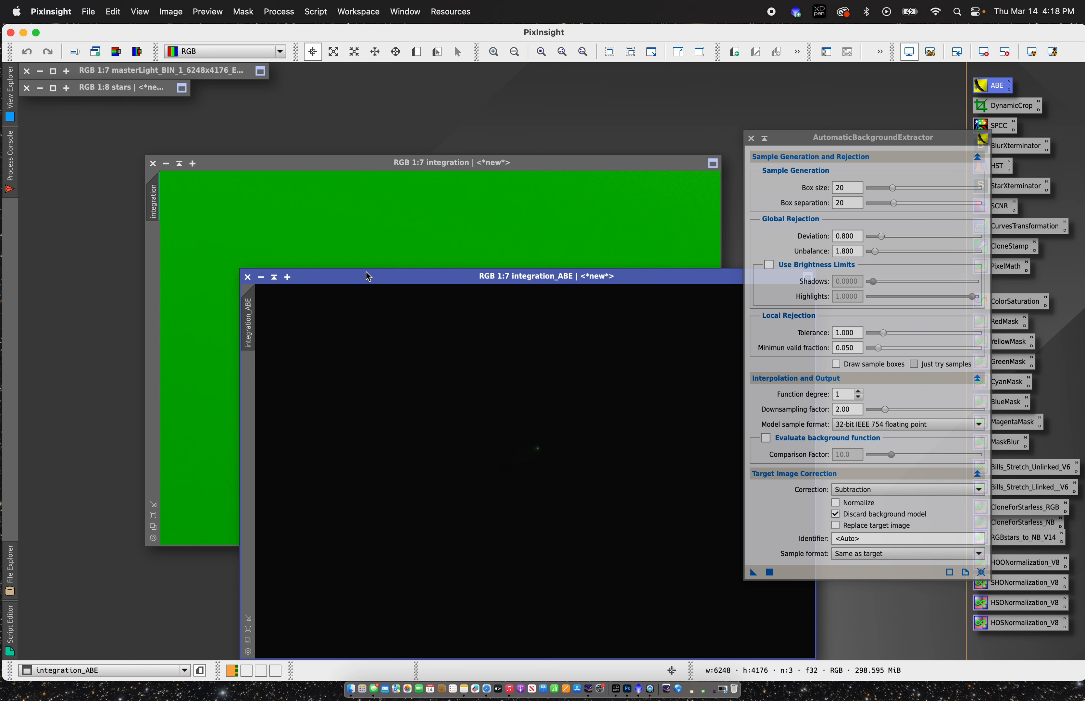
# - Auto-stretch the display of the background-corrected image, then close the background extractor and the uncorrected integration
pyautogui.moveTo(366, 272); pyautogui.dragTo(276, 173)
pyautogui.click(1030, 52)
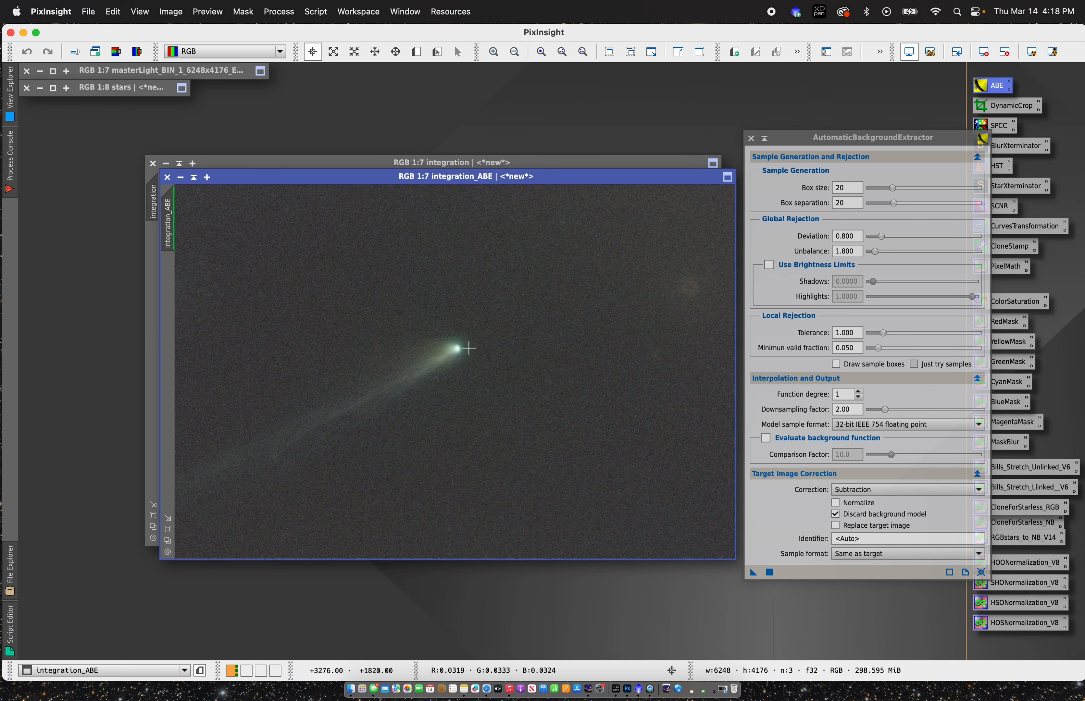
pyautogui.scroll(-1, 419, 351)
pyautogui.moveTo(450, 180); pyautogui.dragTo(436, 193)
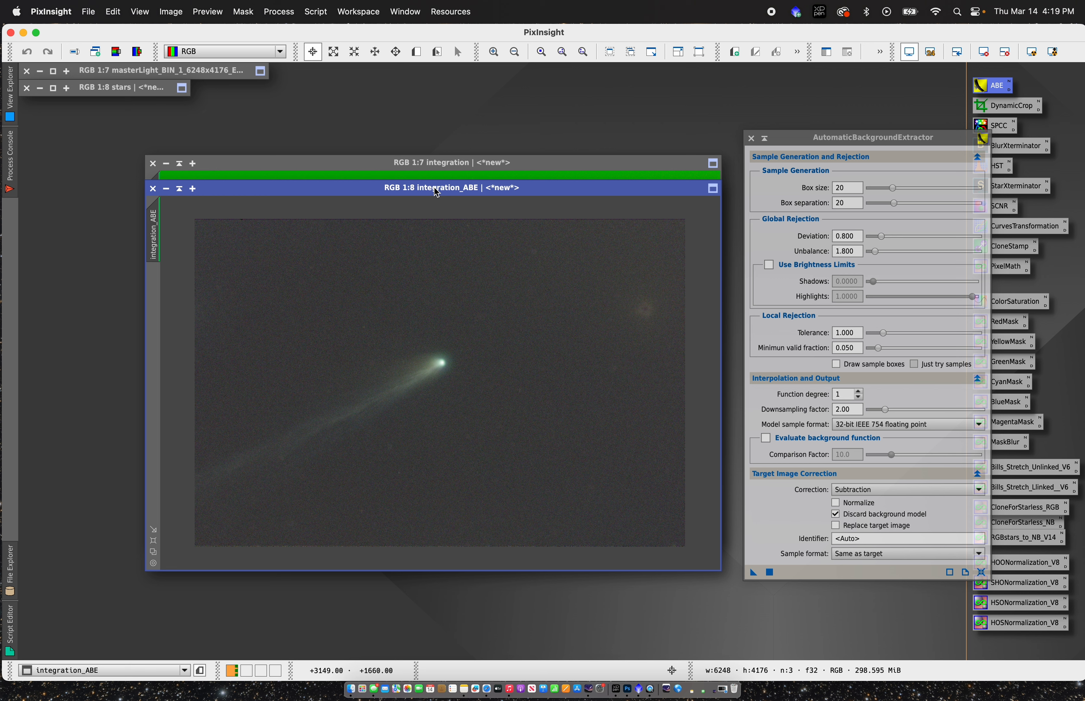
pyautogui.click(751, 138)
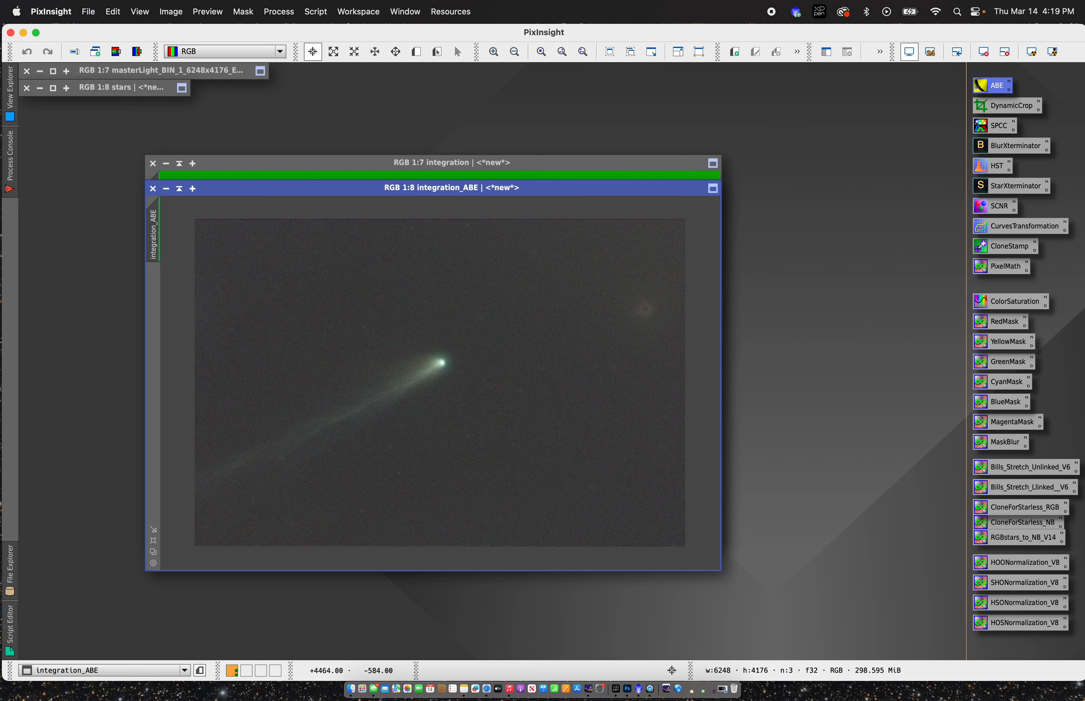
pyautogui.moveTo(533, 192); pyautogui.dragTo(561, 145)
pyautogui.click(153, 164)
# - Start ColorCalibration, enable manual white balance and set its red factor to 0.6154
pyautogui.click(279, 11)
pyautogui.moveTo(456, 141); pyautogui.dragTo(392, 158)
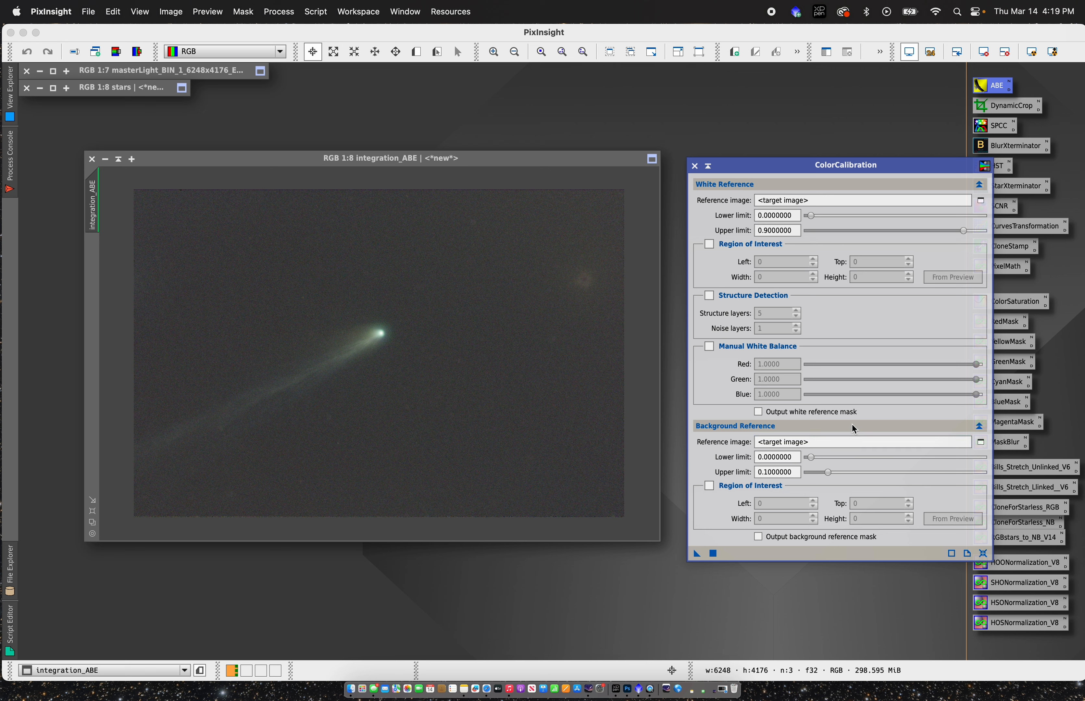
pyautogui.click(709, 347)
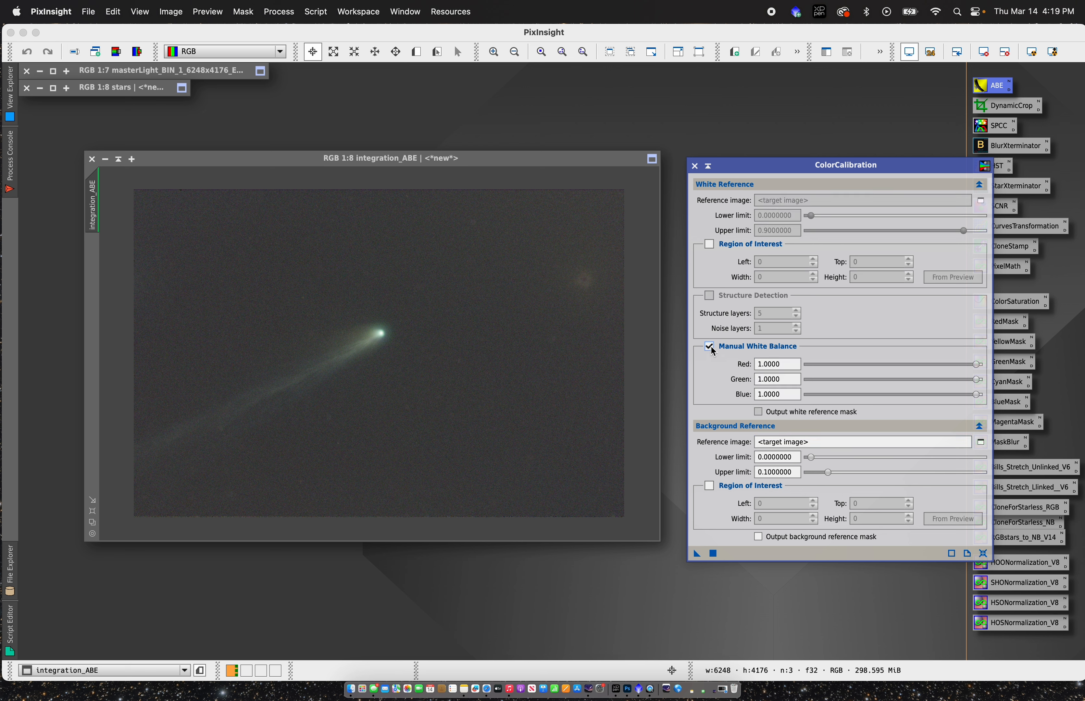
pyautogui.doubleClick(793, 364)
pyautogui.write('.16')
pyautogui.press('BackSpace')
pyautogui.press('BackSpace')
pyautogui.write('6154')
pyautogui.press('Tab')
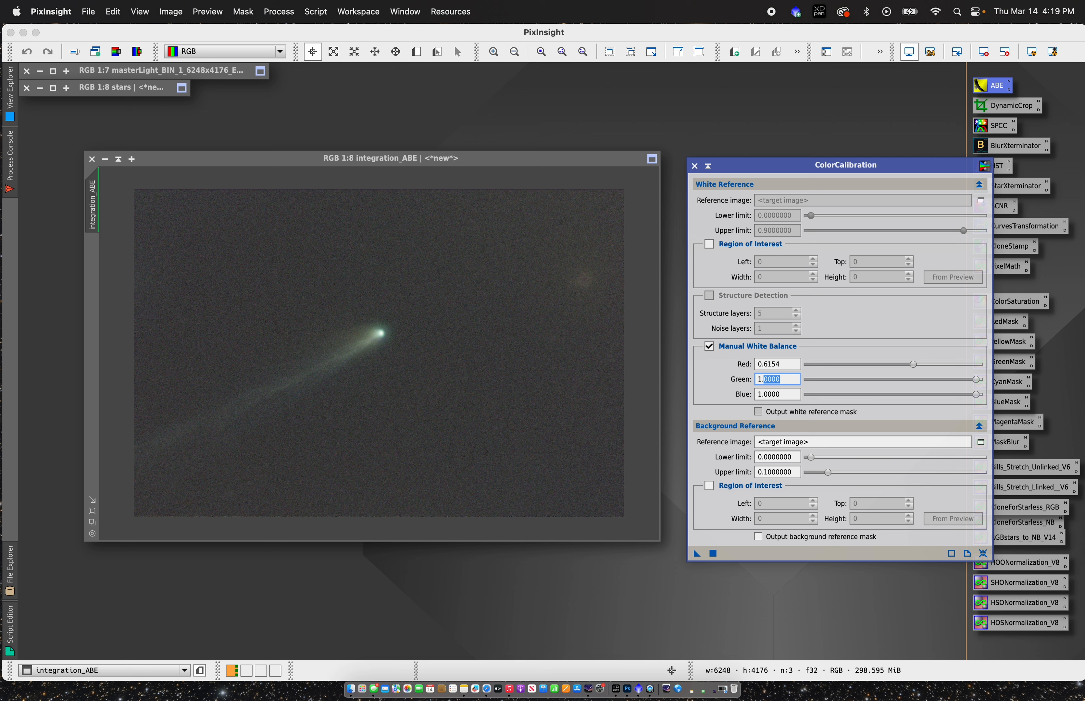
# - Set the green white balance factor to 0.5809 and apply the color calibration to integration_ABE
pyautogui.write('1.5')
pyautogui.write('8')
pyautogui.press('BackSpace')
pyautogui.press('BackSpace')
pyautogui.press('BackSpace')
pyautogui.press('BackSpace')
pyautogui.write('.5809')
pyautogui.moveTo(697, 553); pyautogui.dragTo(515, 400)
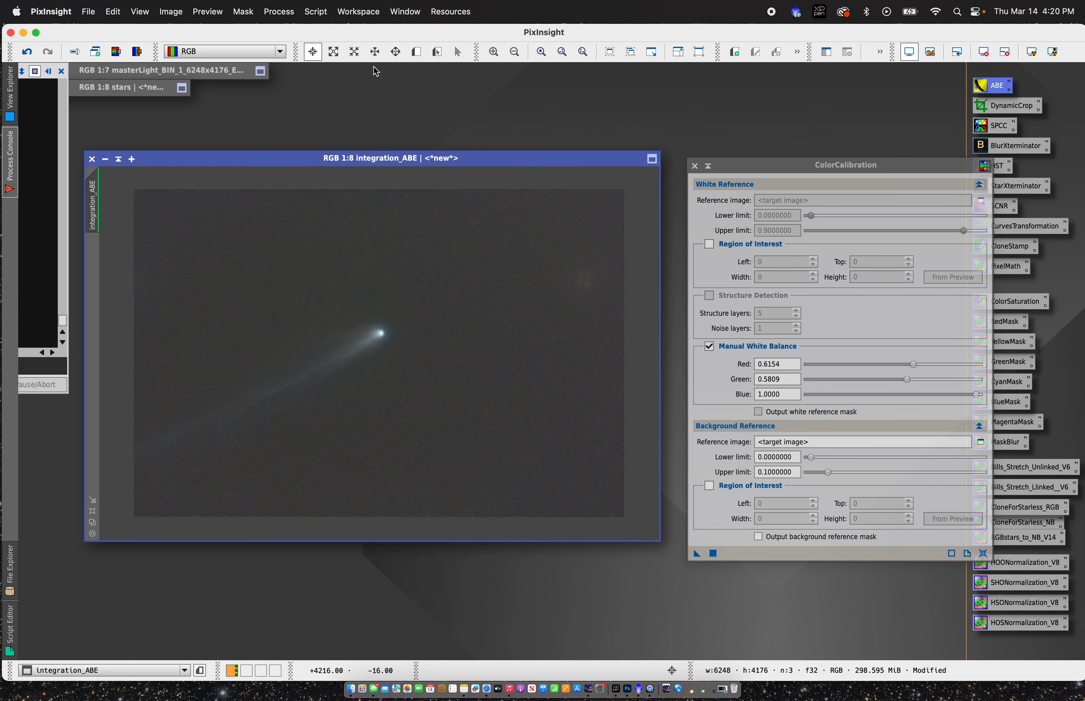
# - Undo the color calibration on integration_ABE to compare the comet's color before and after
pyautogui.click(378, 71)
pyautogui.click(27, 52)
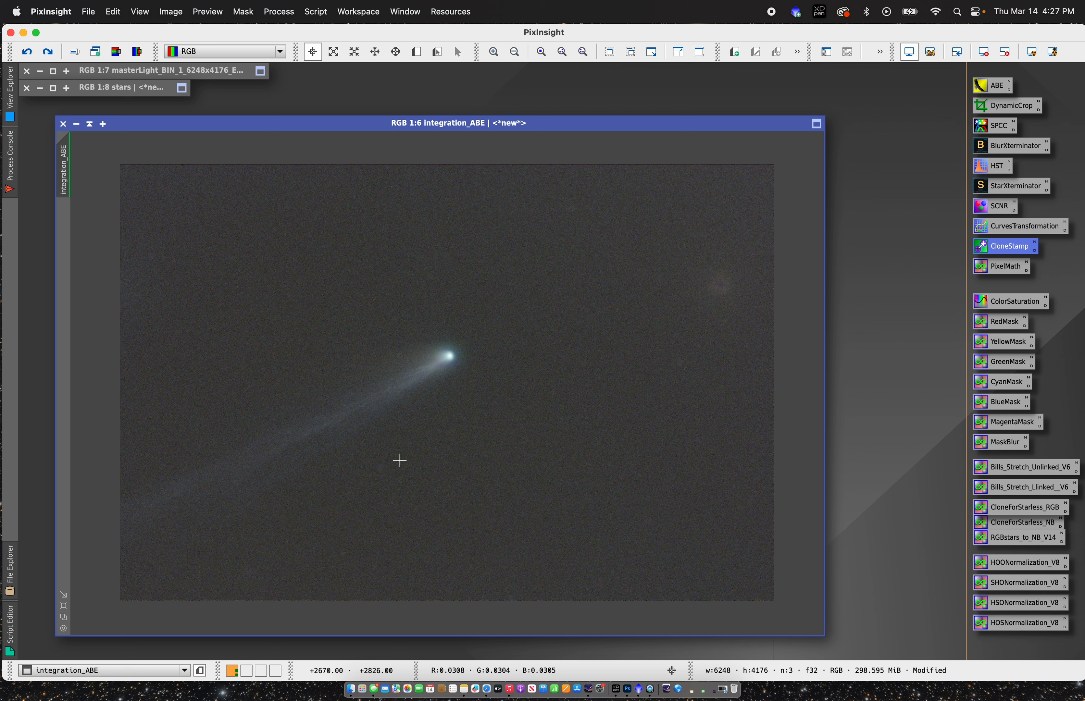
# - Cover the residual star spots around the comet with nearby clean sky using CloneStamp, and commit the corrections
pyautogui.doubleClick(983, 245)
pyautogui.moveTo(832, 222); pyautogui.dragTo(808, 205)
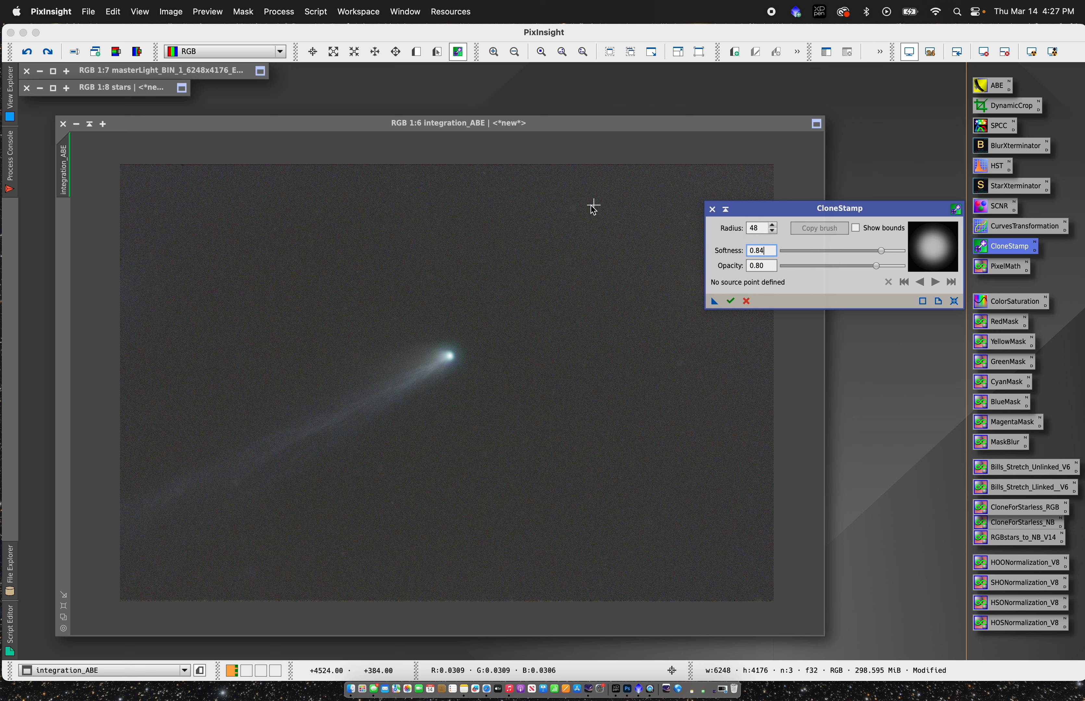
pyautogui.keyDown('ctrl'); pyautogui.click(556, 213); pyautogui.keyUp('ctrl')
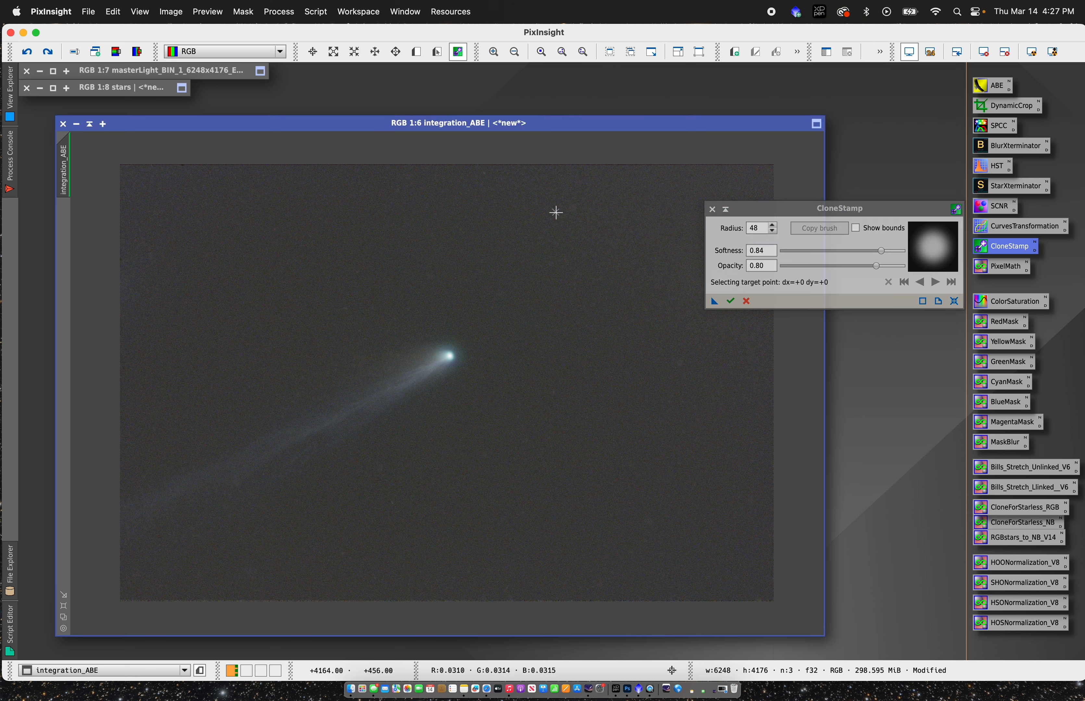
pyautogui.keyDown('ctrl'); pyautogui.click(663, 368); pyautogui.keyUp('ctrl')
pyautogui.click(679, 362)
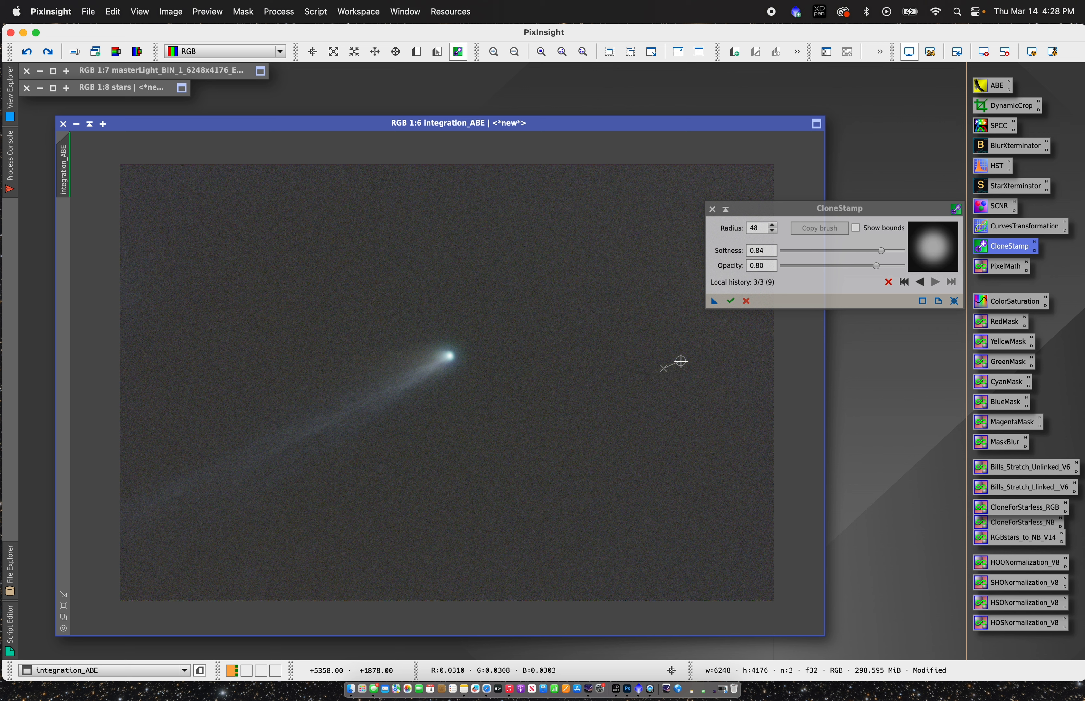
pyautogui.keyDown('ctrl'); pyautogui.click(541, 395); pyautogui.keyUp('ctrl')
pyautogui.click(554, 394)
pyautogui.click(554, 394)
pyautogui.moveTo(839, 208); pyautogui.dragTo(877, 232)
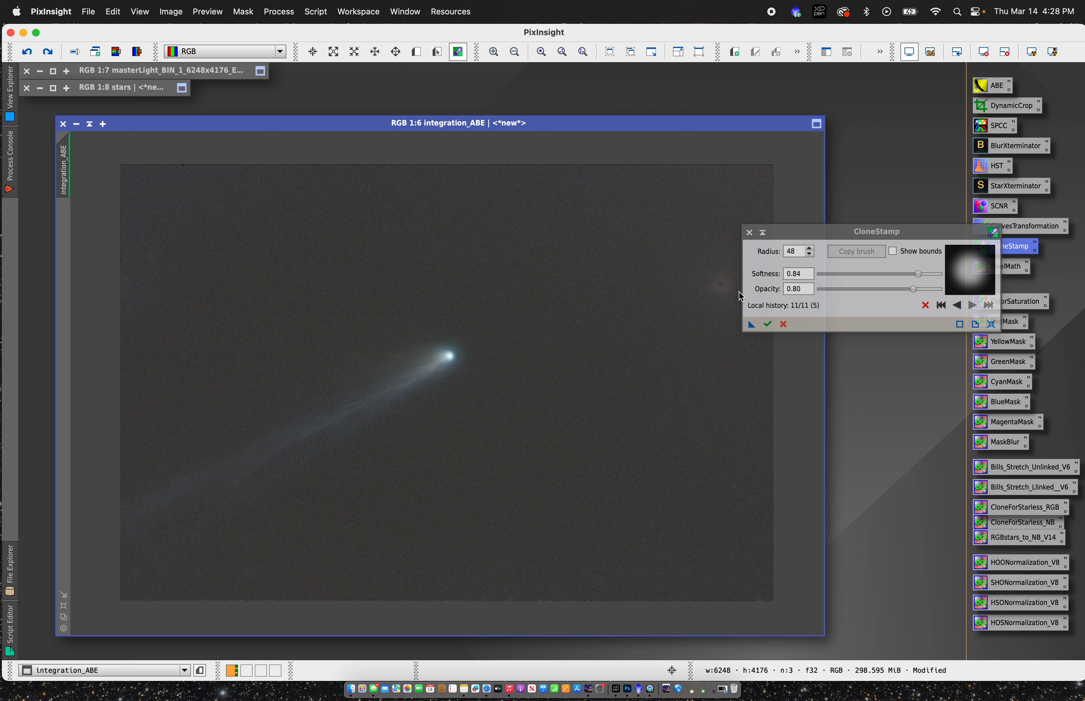
pyautogui.click(768, 325)
pyautogui.click(749, 232)
# - Reset HistogramTransformation, target the integration_ABE view and show its real-time preview
pyautogui.doubleClick(993, 166)
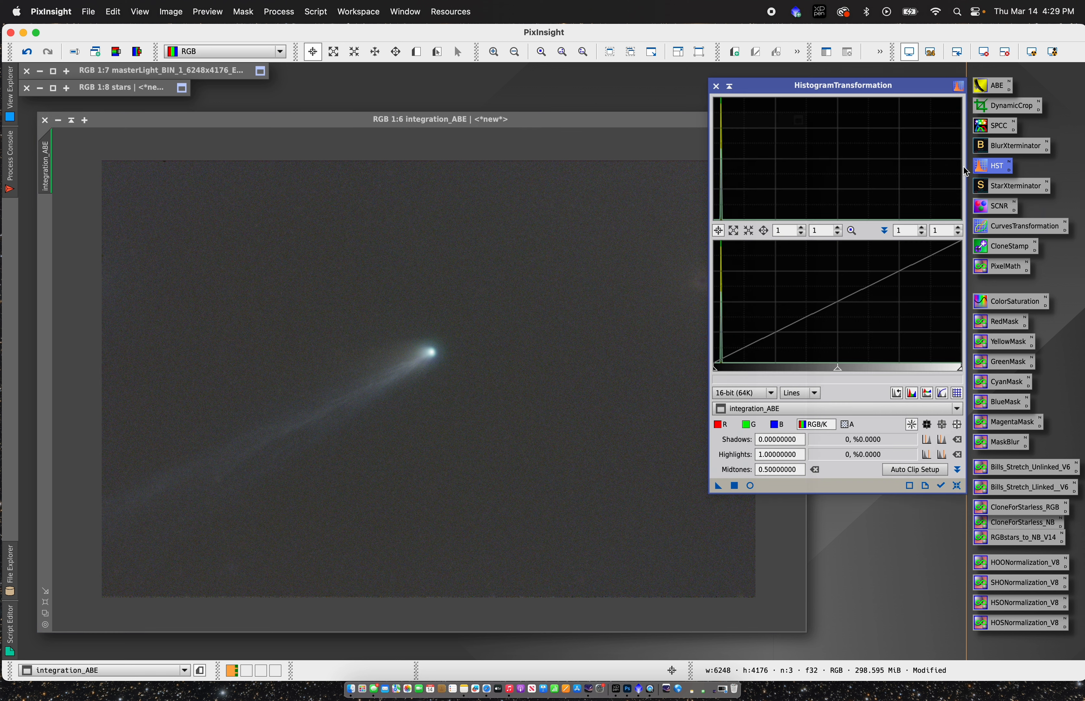
pyautogui.click(957, 486)
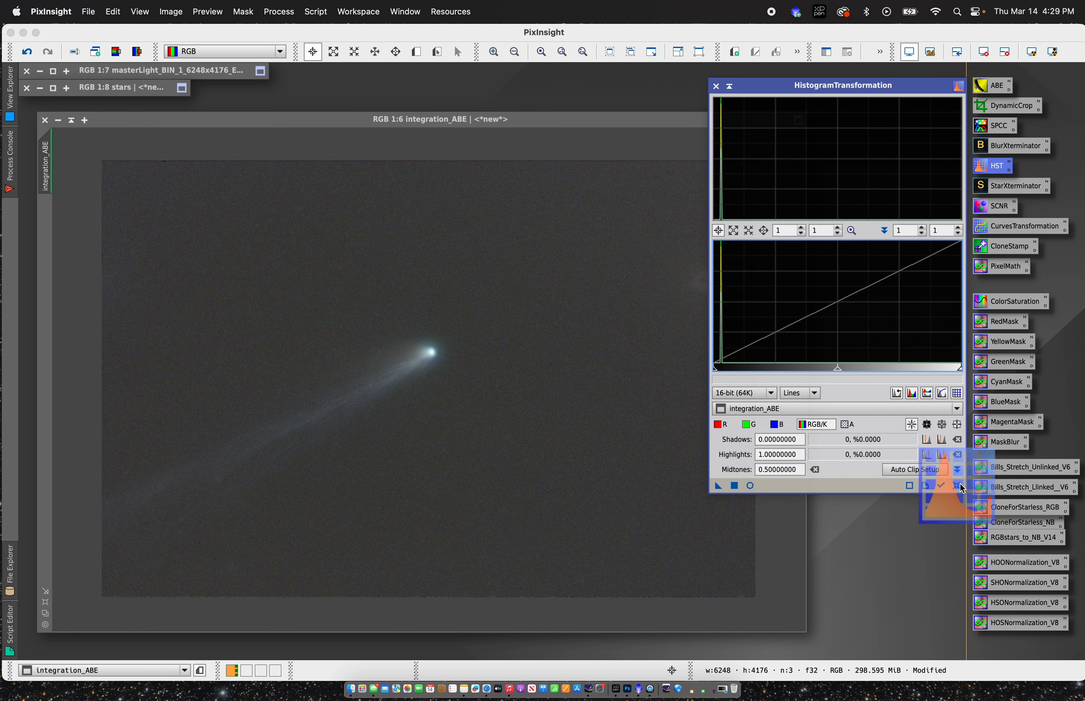
pyautogui.click(780, 413)
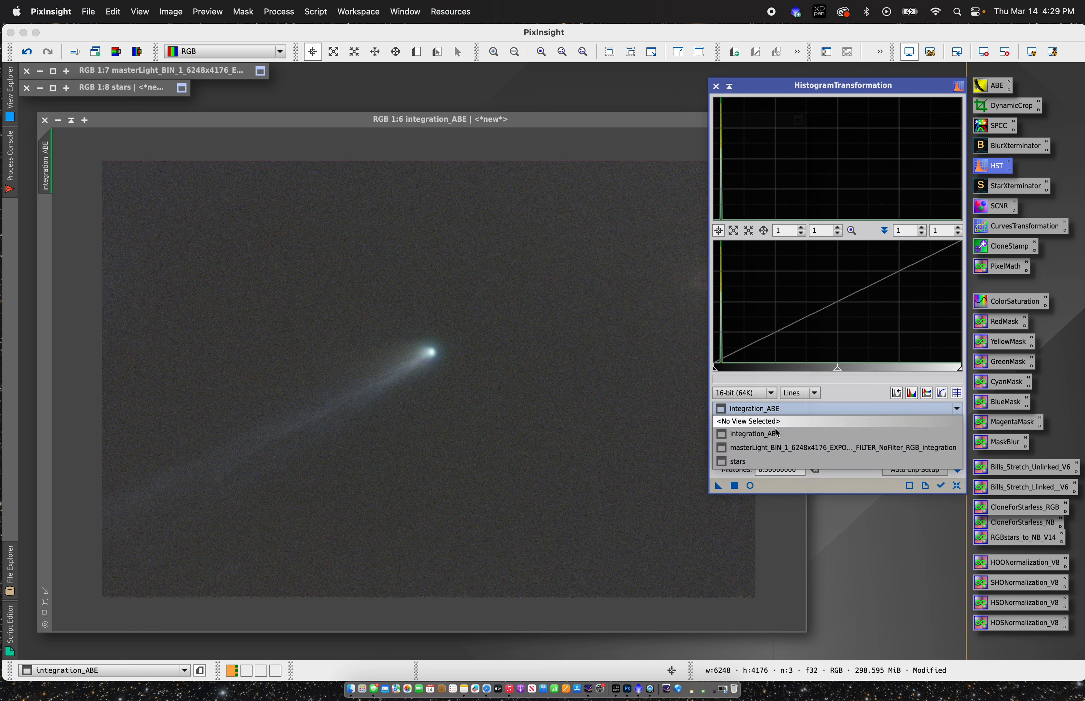
pyautogui.click(777, 412)
pyautogui.moveTo(473, 126); pyautogui.dragTo(469, 123)
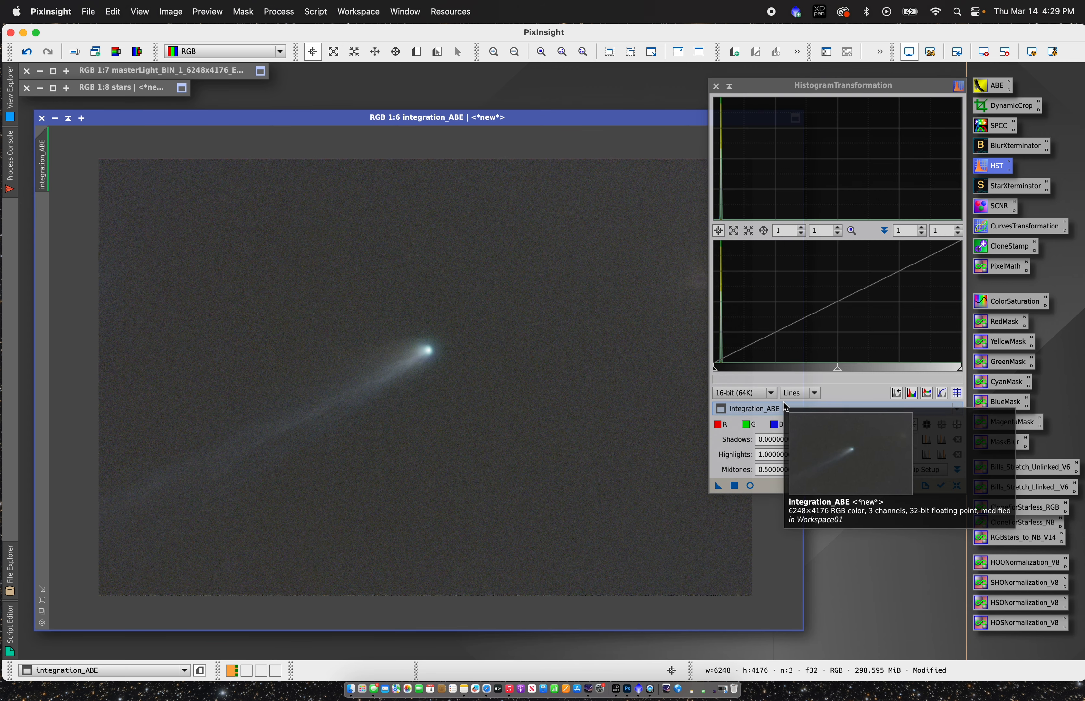
pyautogui.click(750, 486)
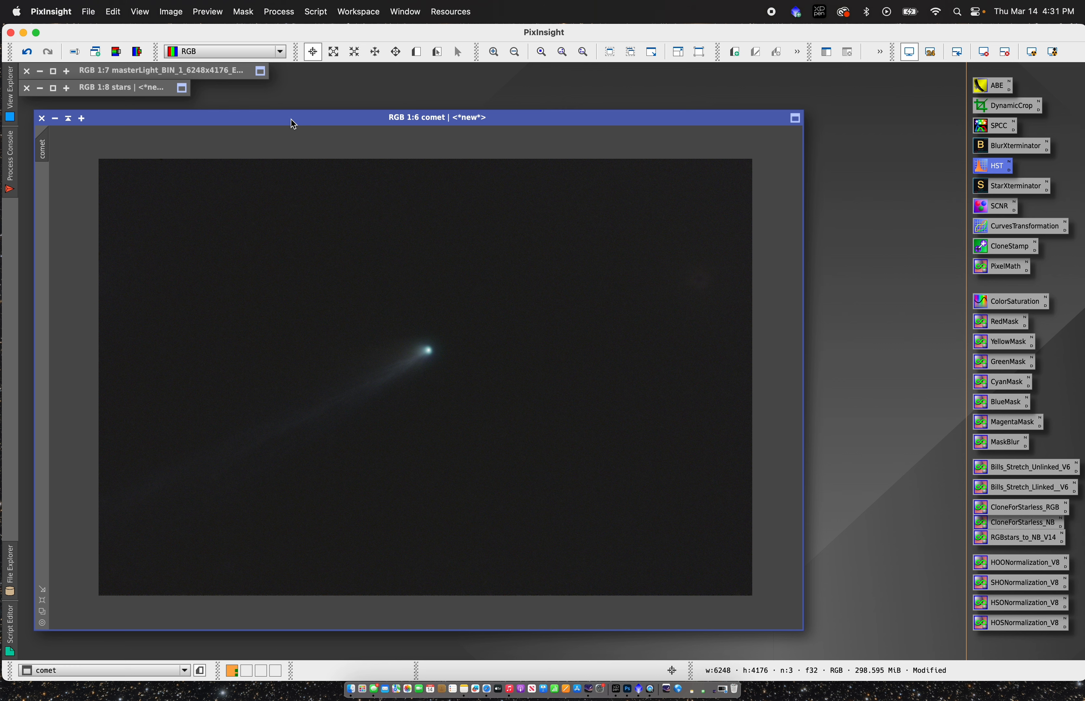
# - Combine the stars and comet images into a new image with the PixelMath expression max(stars,comet), and minimize the comet image
pyautogui.moveTo(292, 123); pyautogui.dragTo(401, 109)
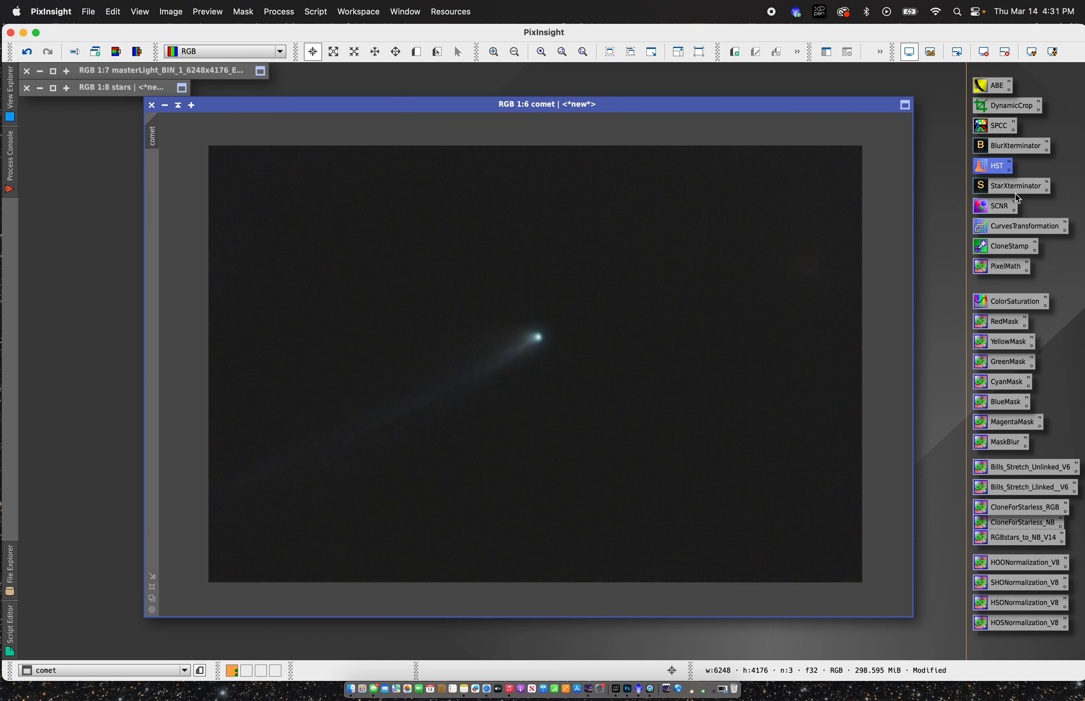
pyautogui.doubleClick(997, 270)
pyautogui.click(555, 282)
pyautogui.write('max(')
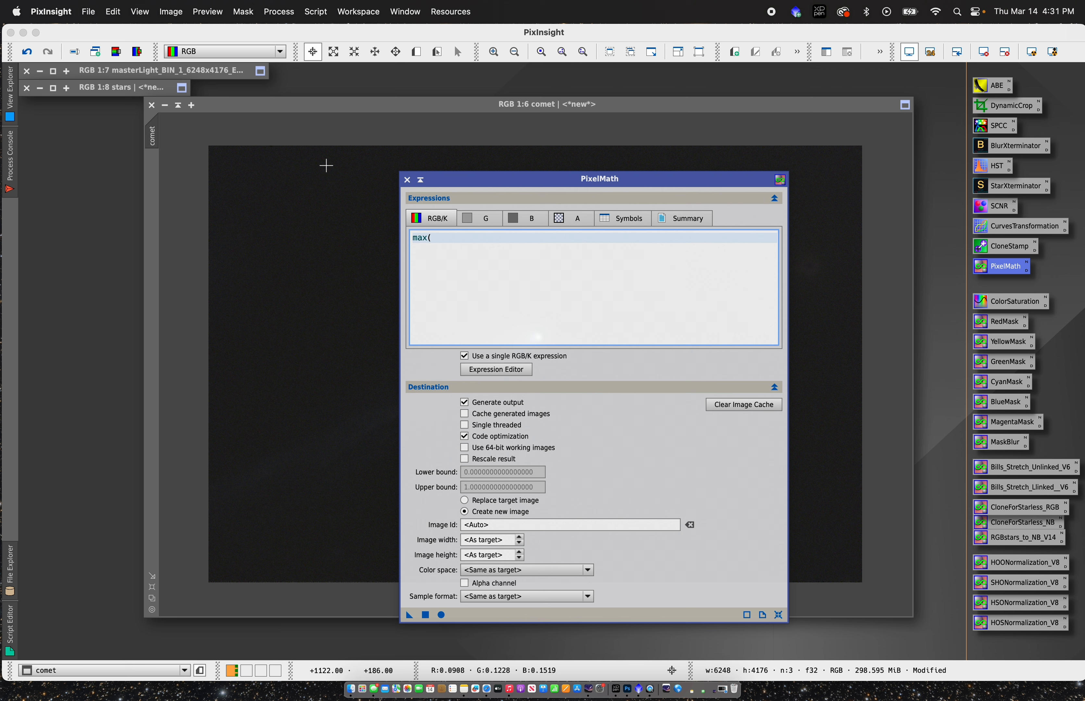
pyautogui.write('stars,comet)')
pyautogui.click(442, 615)
pyautogui.click(407, 180)
pyautogui.click(165, 105)
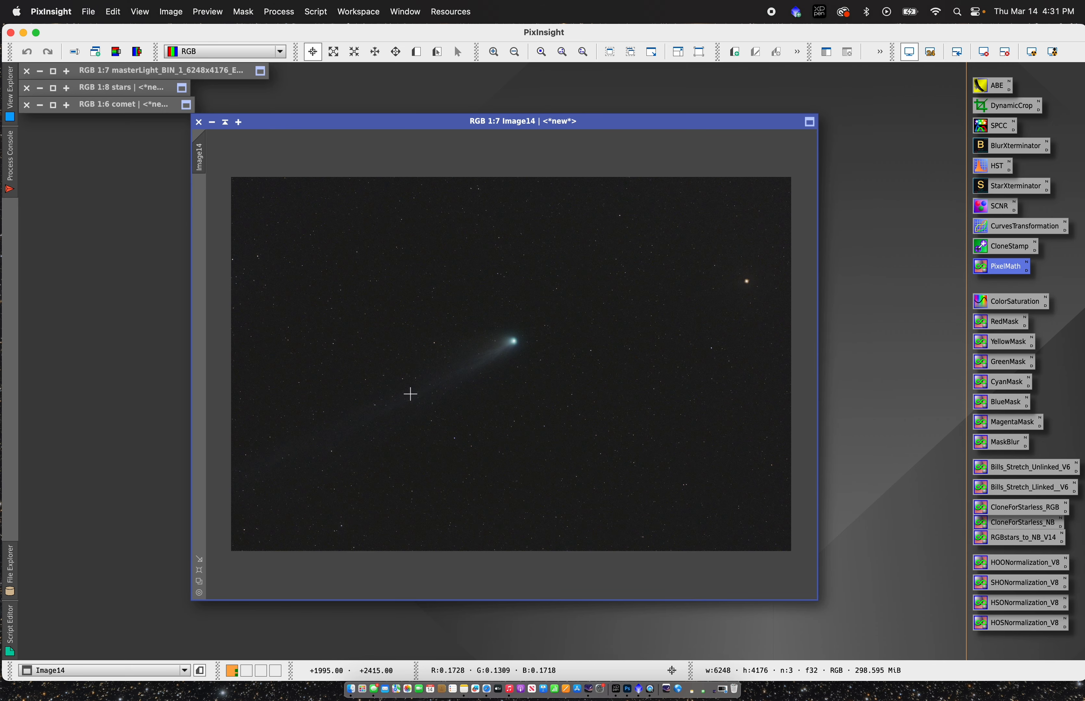
# - Stretch Image14 with HistogramTransformation under real-time preview, raising the shadows point slightly and lowering the midtones, and apply it
pyautogui.click(494, 51)
pyautogui.doubleClick(992, 166)
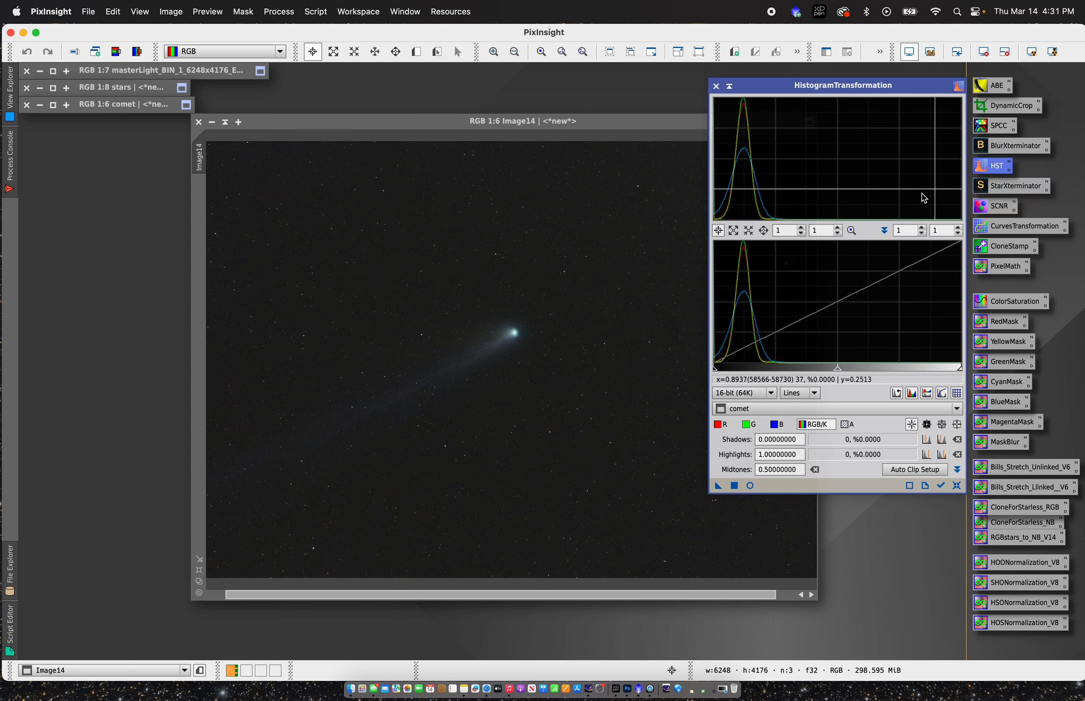
pyautogui.click(816, 409)
pyautogui.click(788, 438)
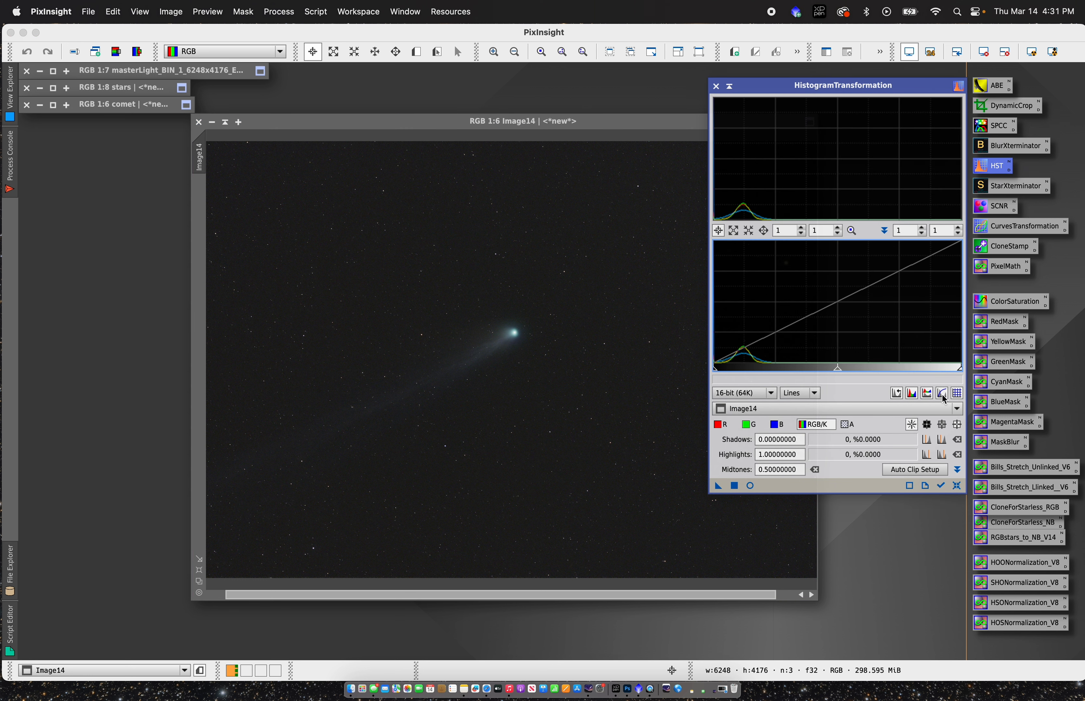
pyautogui.click(749, 486)
pyautogui.moveTo(714, 367); pyautogui.dragTo(724, 368)
pyautogui.moveTo(843, 368)
pyautogui.mouseDown()
pyautogui.moveTo(809, 367)
pyautogui.moveTo(822, 367)
pyautogui.mouseUp()
pyautogui.moveTo(724, 367); pyautogui.dragTo(723, 370)
pyautogui.moveTo(717, 485); pyautogui.dragTo(227, 138)
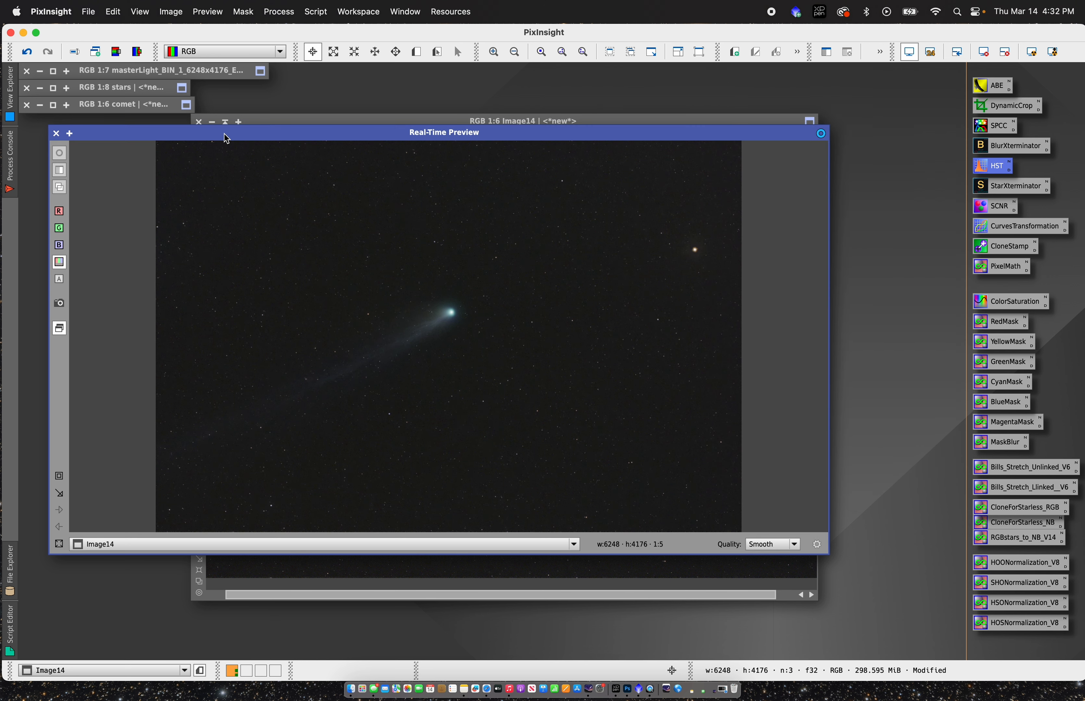
pyautogui.click(56, 133)
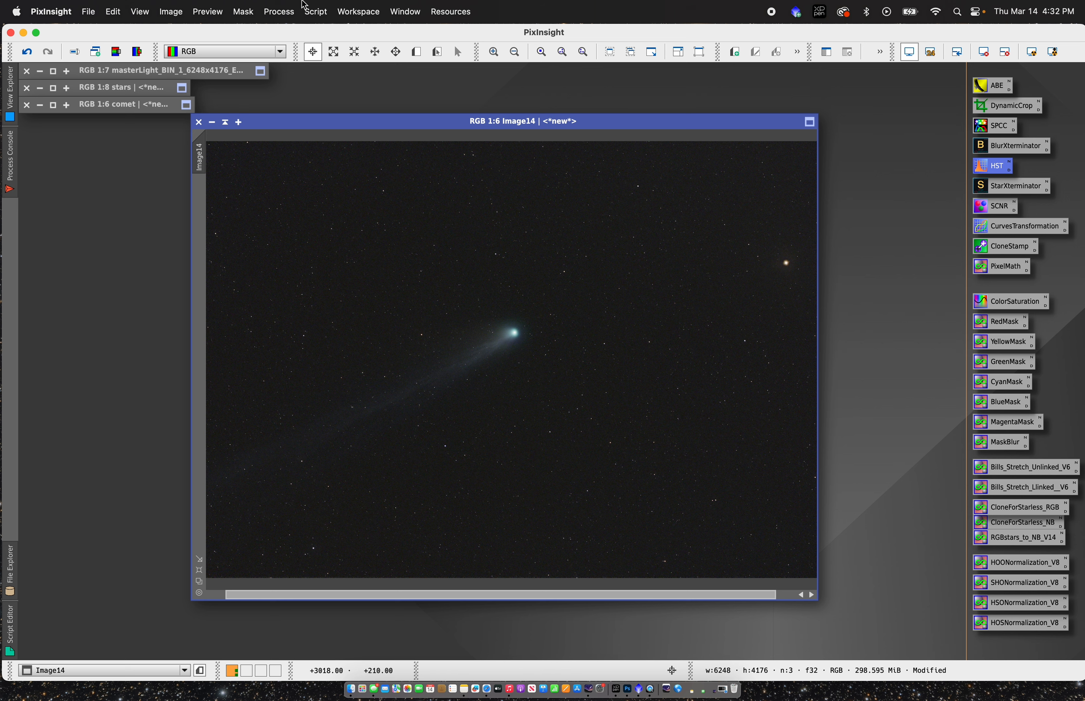
# - Denoise Image14 with NoiseXTerminator at denoise 0.68 and detail 0.40
pyautogui.click(277, 10)
pyautogui.moveTo(283, 32)
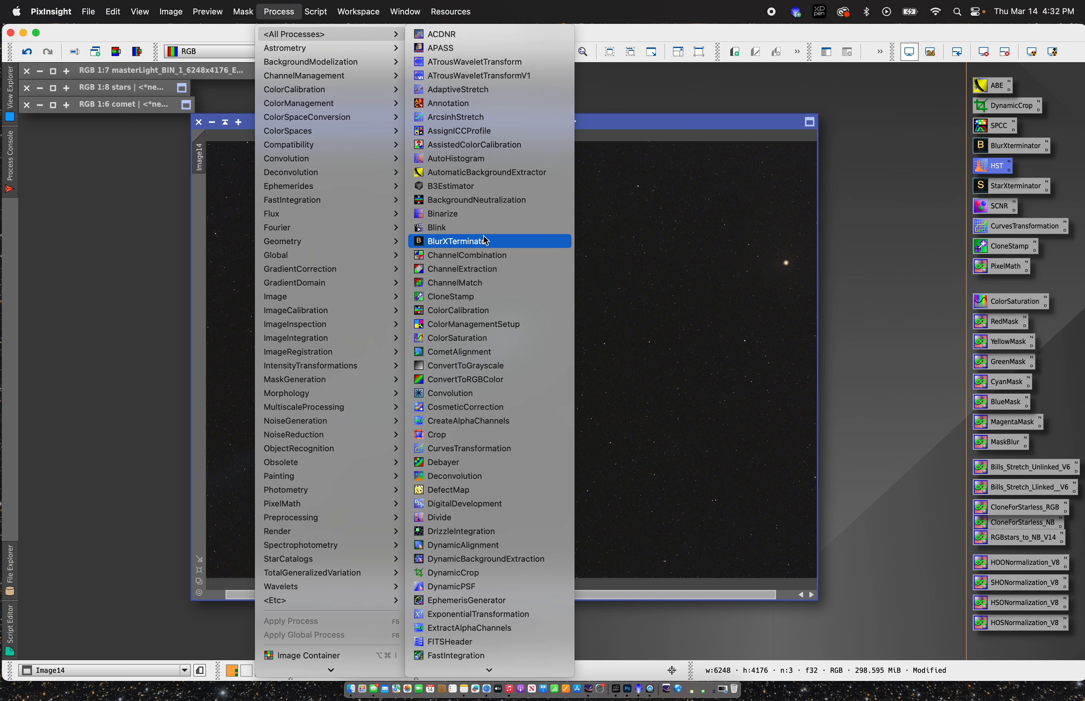
pyautogui.scroll(-15, 475, 319)
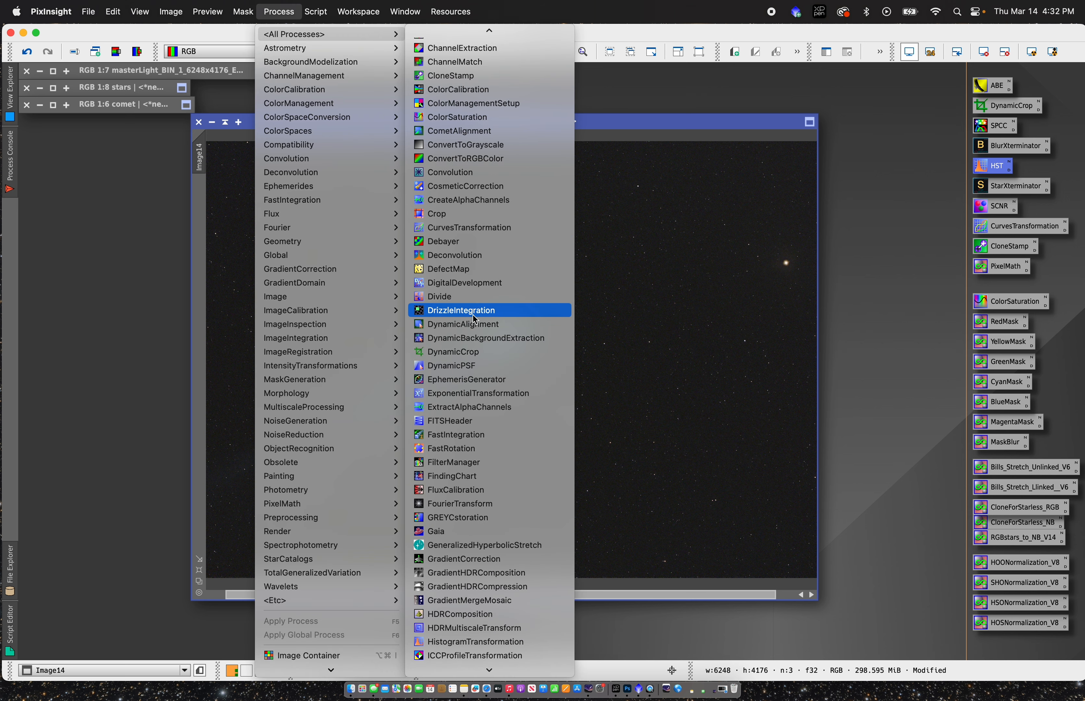
pyautogui.scroll(-7, 448, 437)
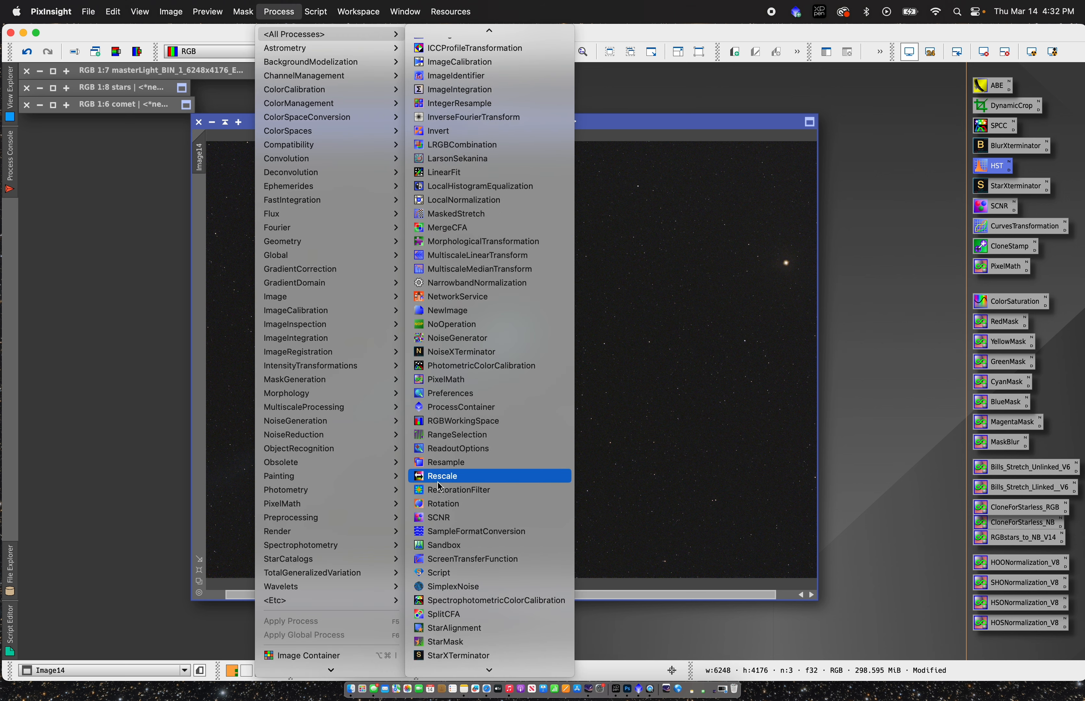
pyautogui.click(458, 353)
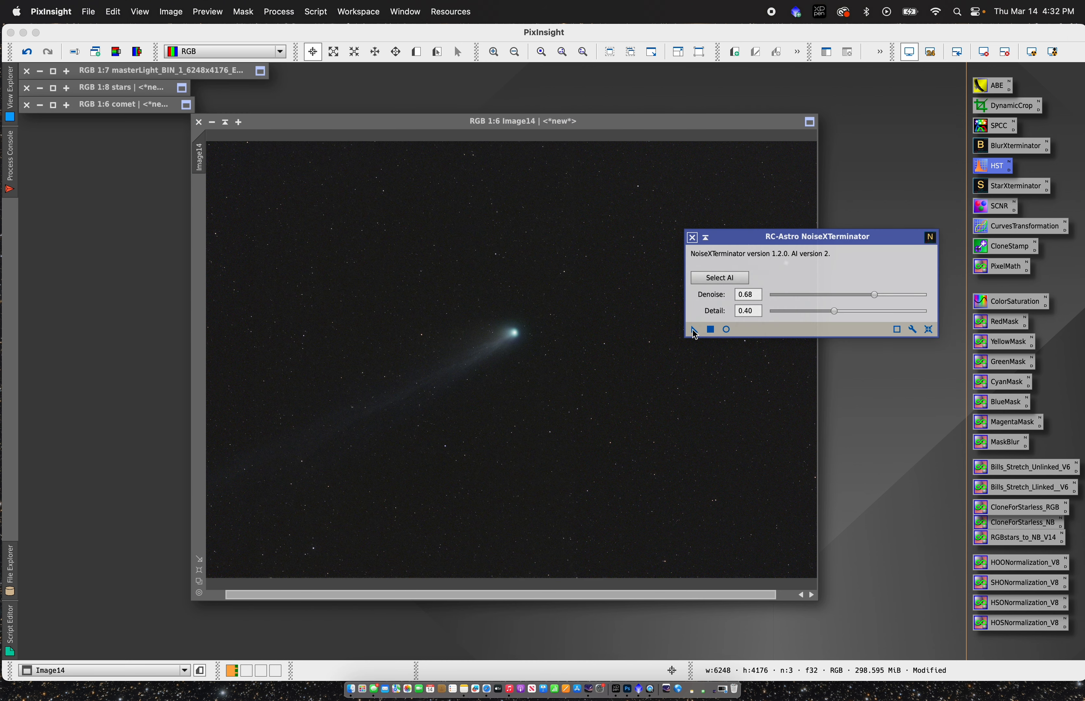
pyautogui.moveTo(695, 329); pyautogui.dragTo(569, 384)
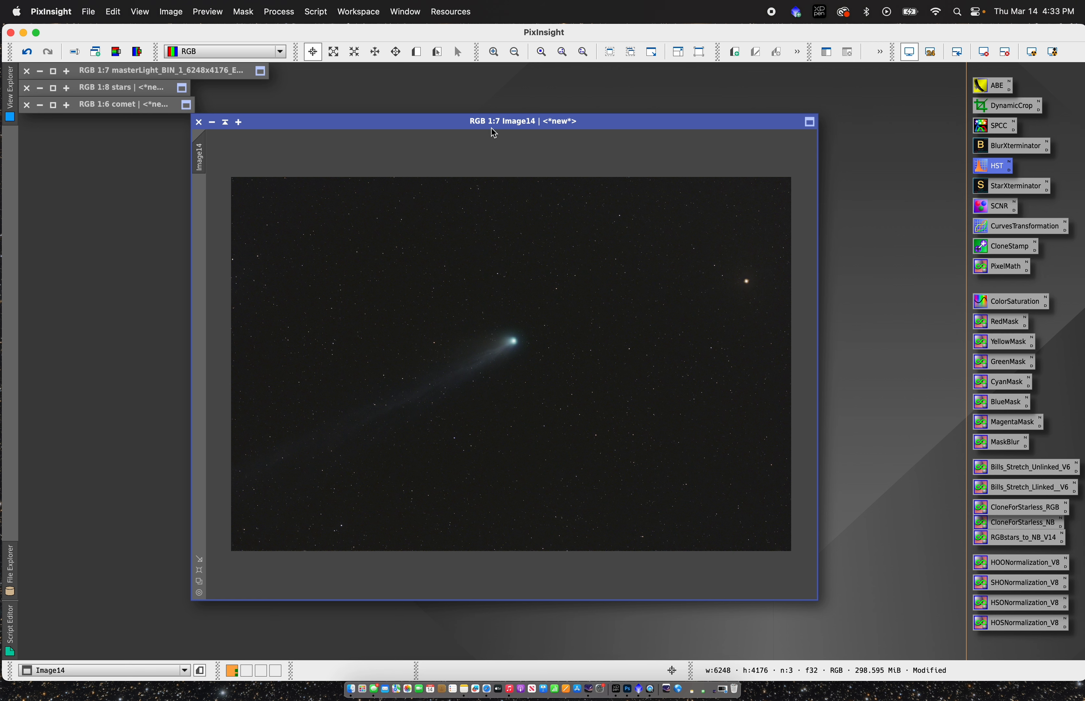
# - Rotate Image14 by 180° with FastRotation
pyautogui.click(259, 7)
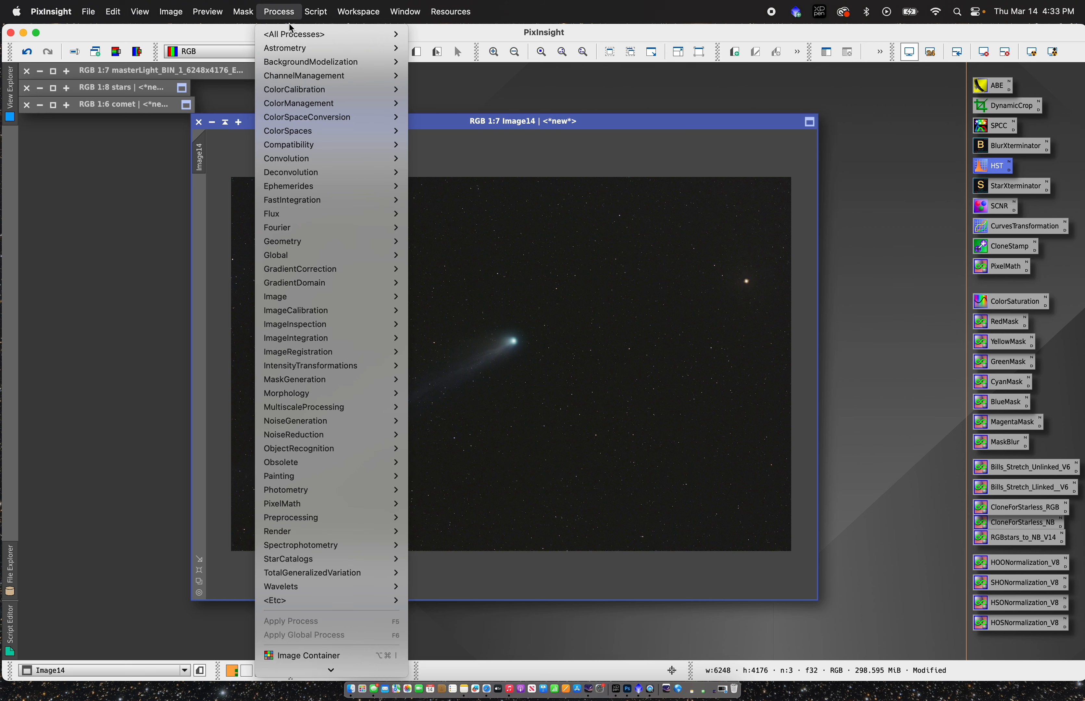
pyautogui.scroll(-5, 474, 178)
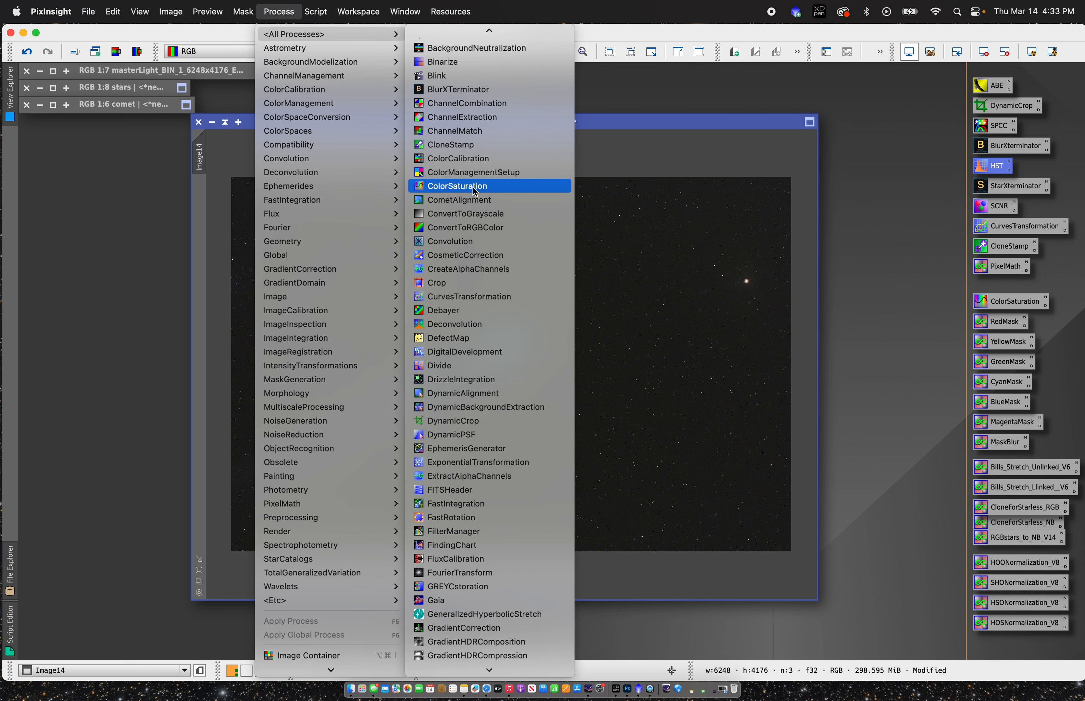
pyautogui.click(449, 520)
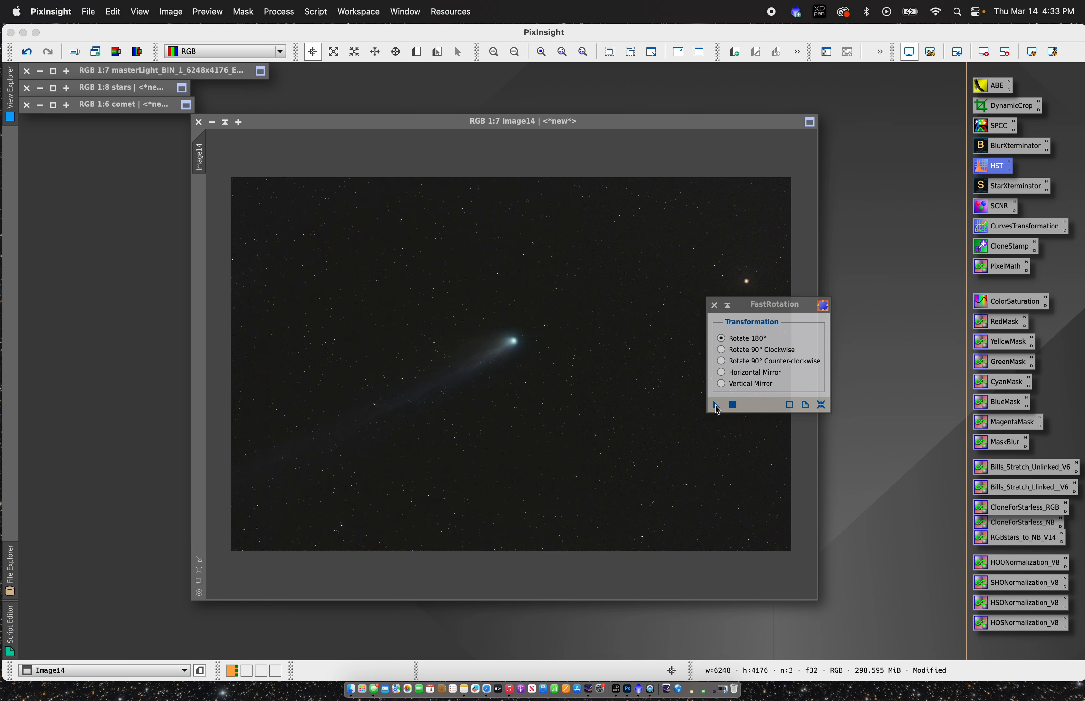
pyautogui.moveTo(716, 405); pyautogui.dragTo(409, 250)
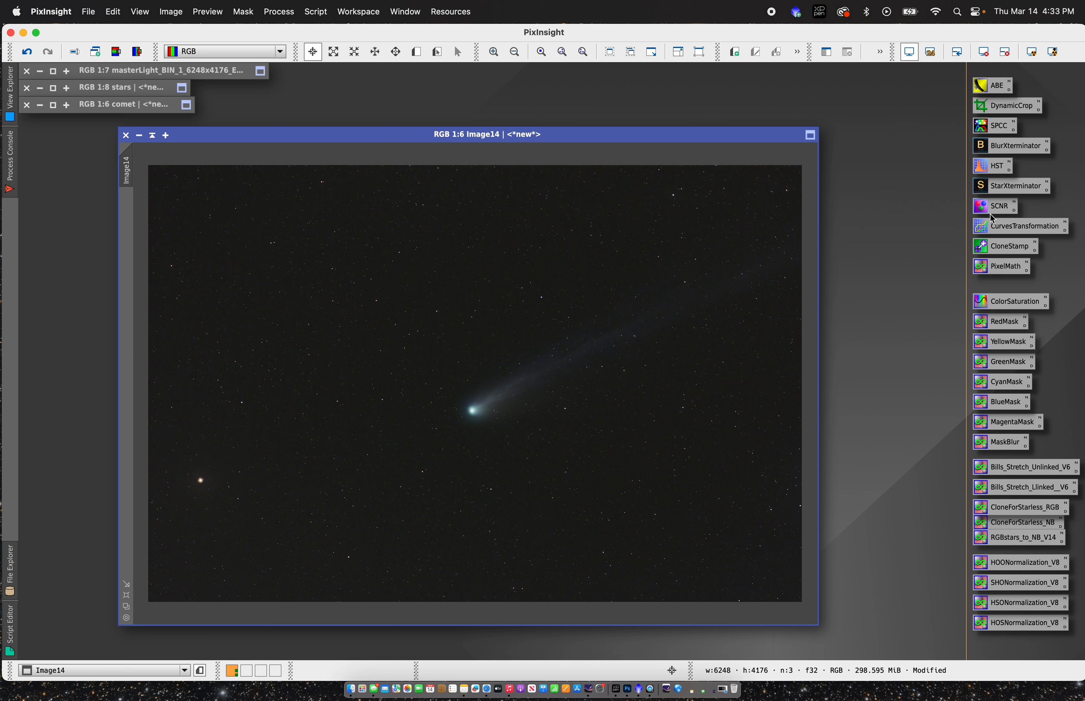
# - Raise the lower midtones of the saturation curve for Image14 with CurvesTransformation under real-time preview
pyautogui.click(993, 228)
pyautogui.doubleClick(993, 228)
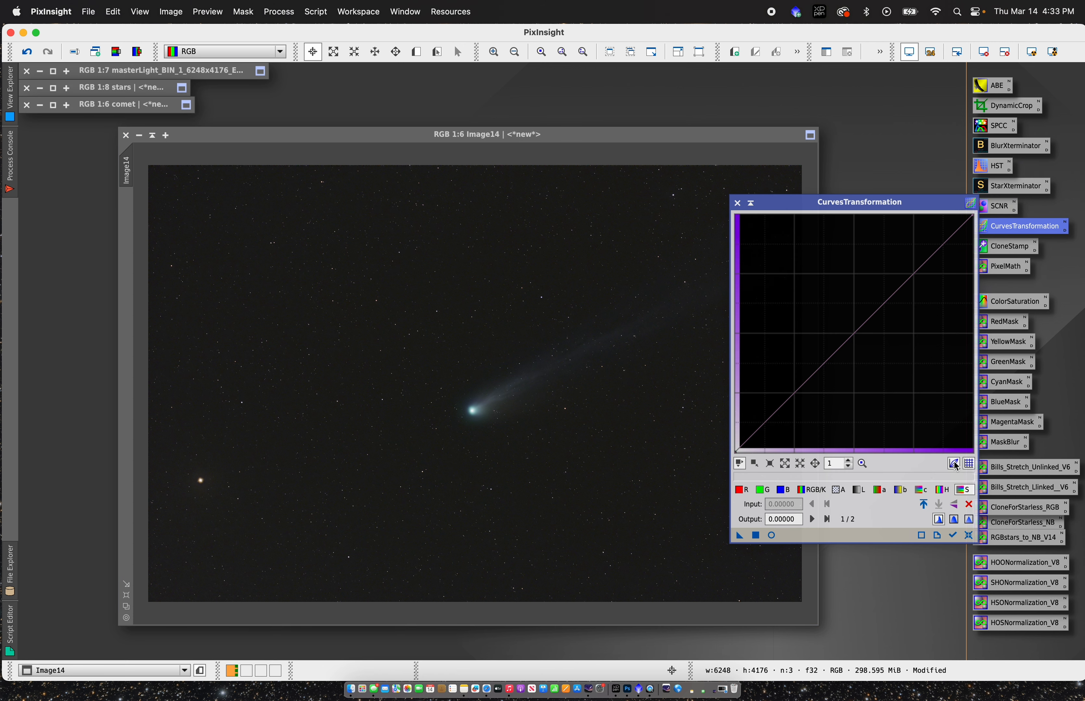
pyautogui.click(771, 536)
pyautogui.moveTo(822, 365); pyautogui.dragTo(840, 317)
# - Save Image14 in the master folder as the TIFF file PonsBrooks with 16-bit unsigned integer samples
pyautogui.press('super+shift+s')
pyautogui.write('PostStacks')
pyautogui.click(581, 346)
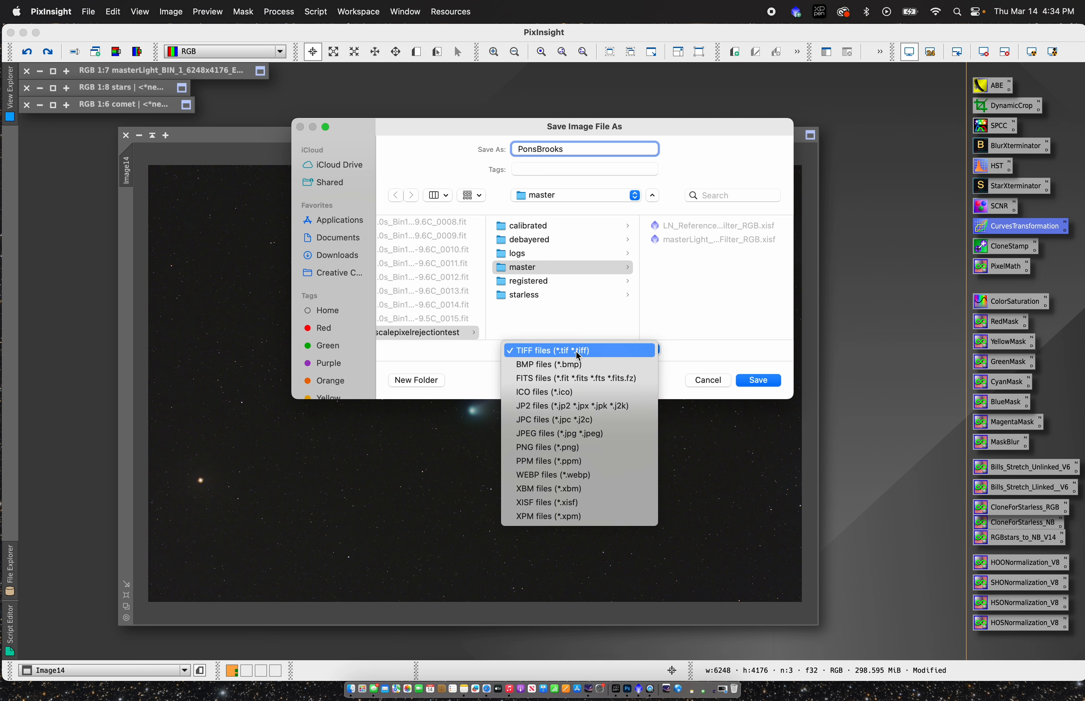
pyautogui.click(664, 368)
pyautogui.press('Return')
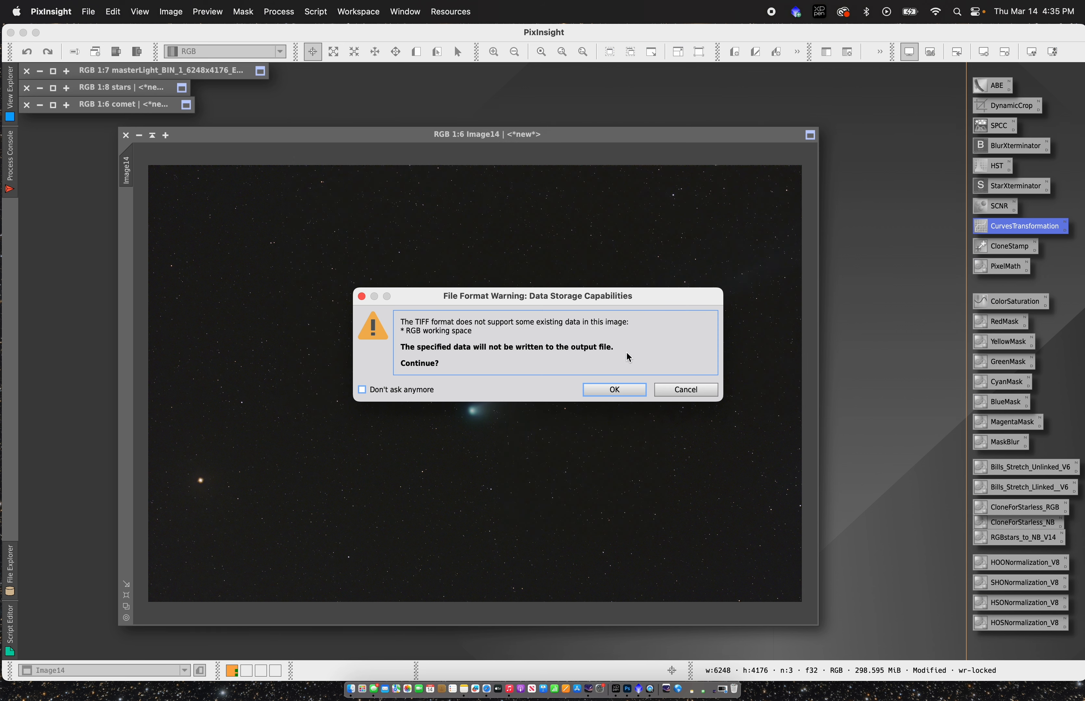
pyautogui.click(616, 390)
pyautogui.click(444, 163)
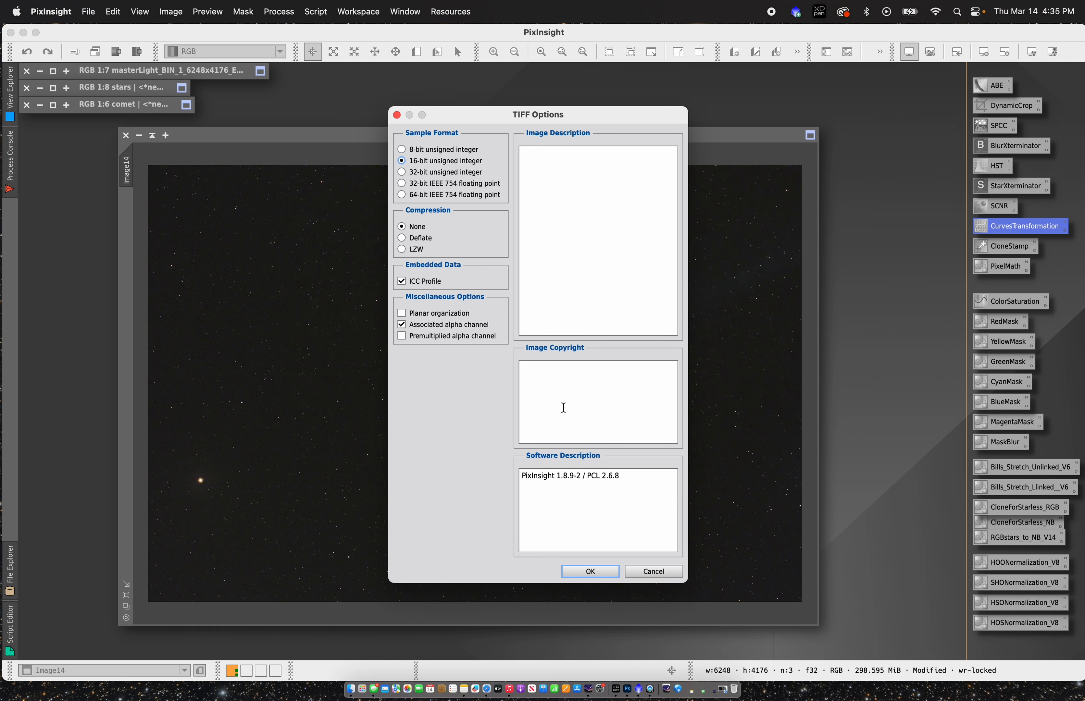
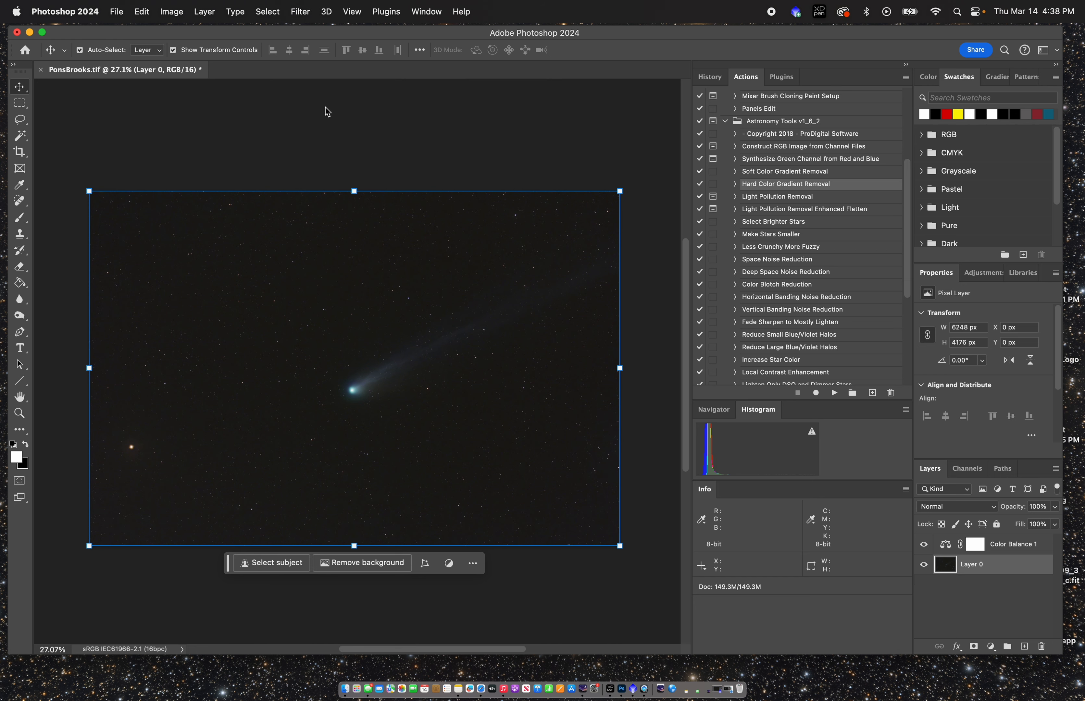
# - In Photoshop's Camera Raw filter, set Sharpening to 20 and Color Noise Reduction to 20 for PonsBrooks.tif
pyautogui.scroll(-2, 936, 371)
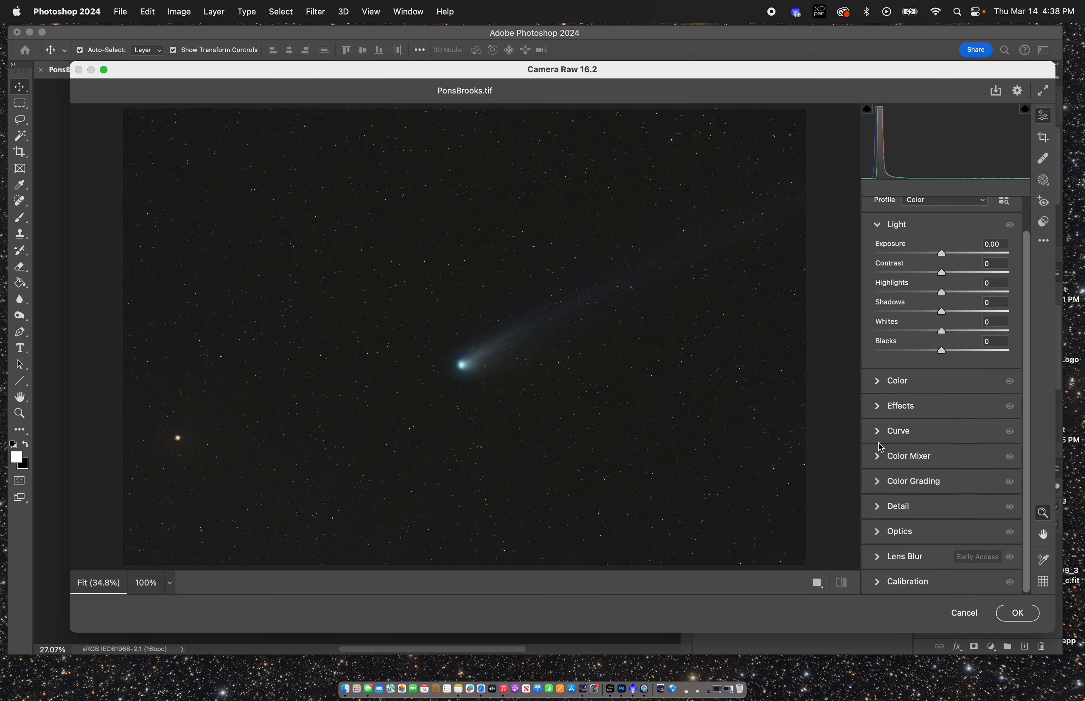
pyautogui.click(882, 505)
pyautogui.click(677, 338)
pyautogui.moveTo(875, 441); pyautogui.dragTo(893, 441)
pyautogui.moveTo(875, 491); pyautogui.dragTo(901, 491)
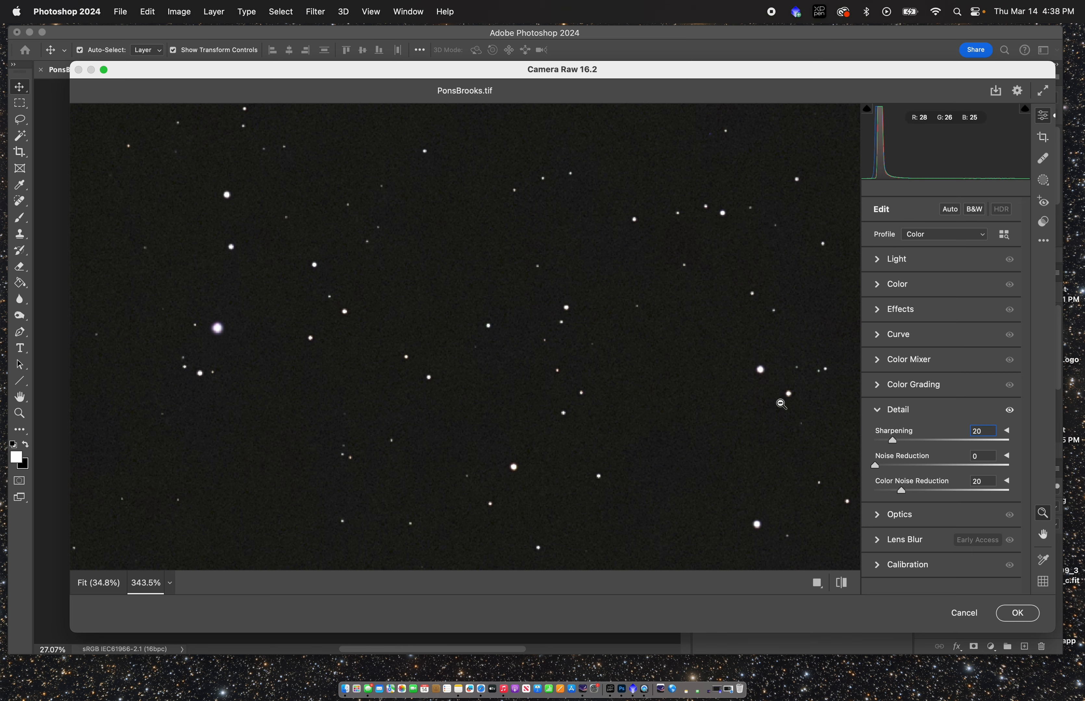
pyautogui.moveTo(779, 406); pyautogui.dragTo(734, 378)
pyautogui.click(734, 379)
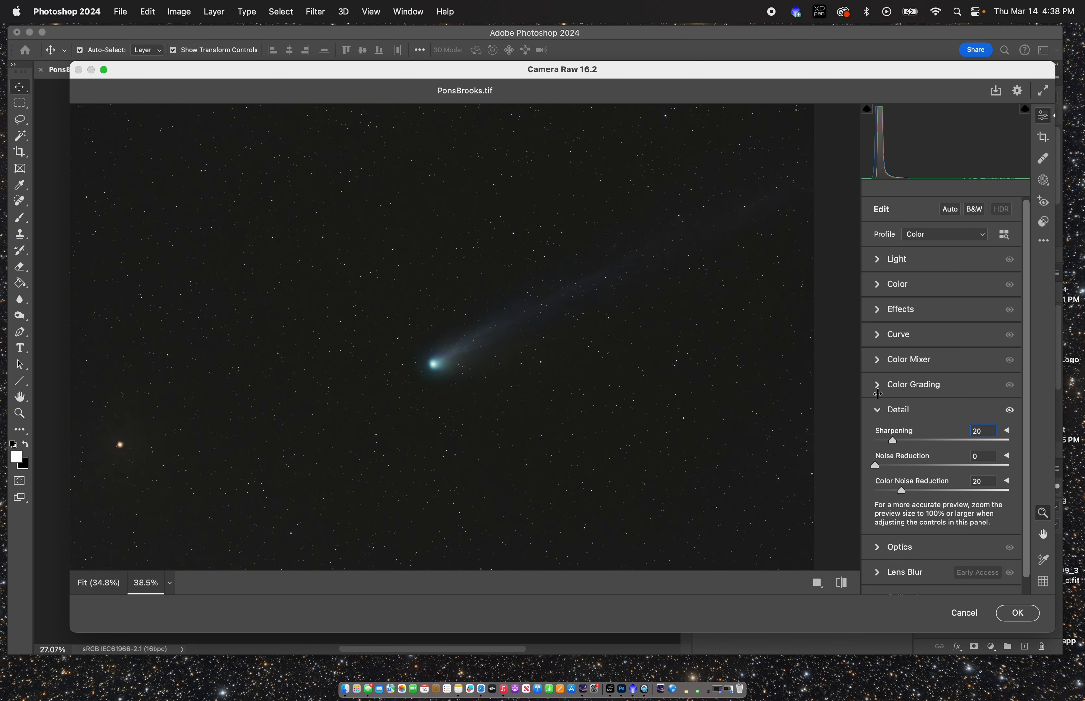
pyautogui.click(883, 413)
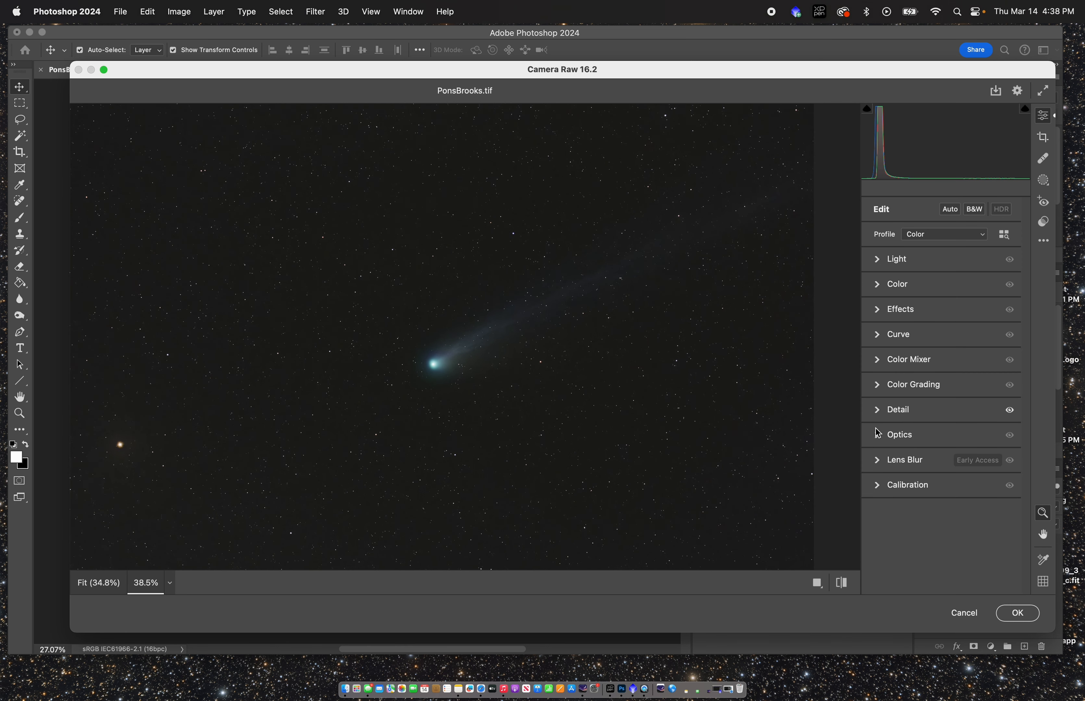
pyautogui.click(882, 409)
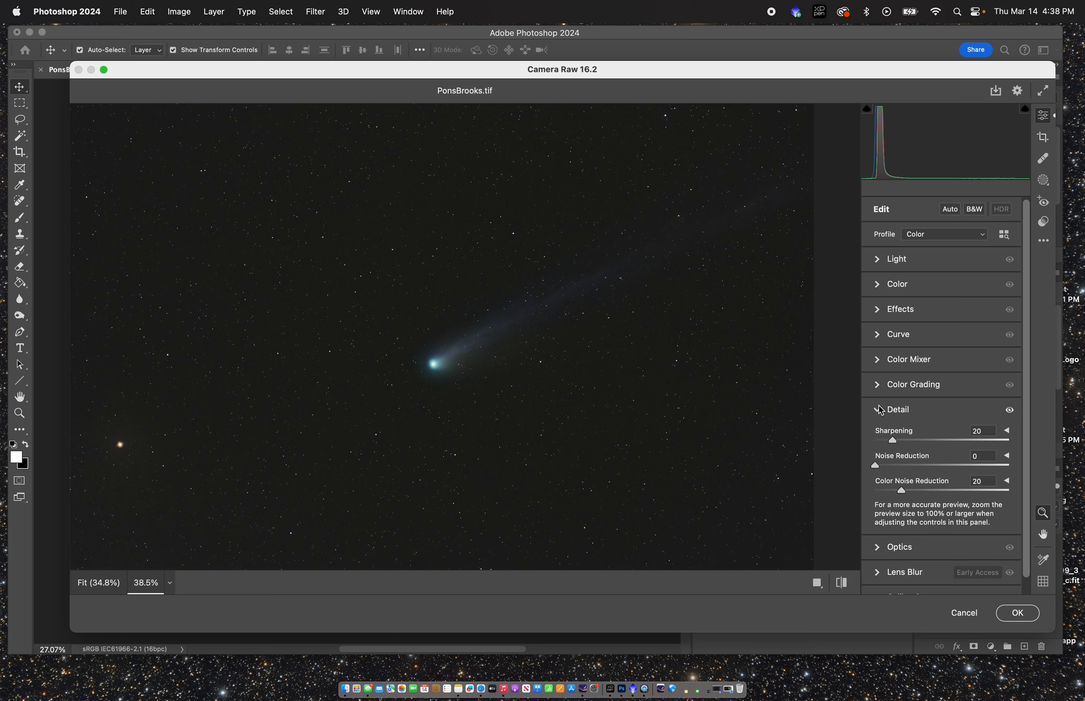
pyautogui.click(881, 410)
# - Try a Clarity of +43 on the whole image and reset it
pyautogui.click(882, 312)
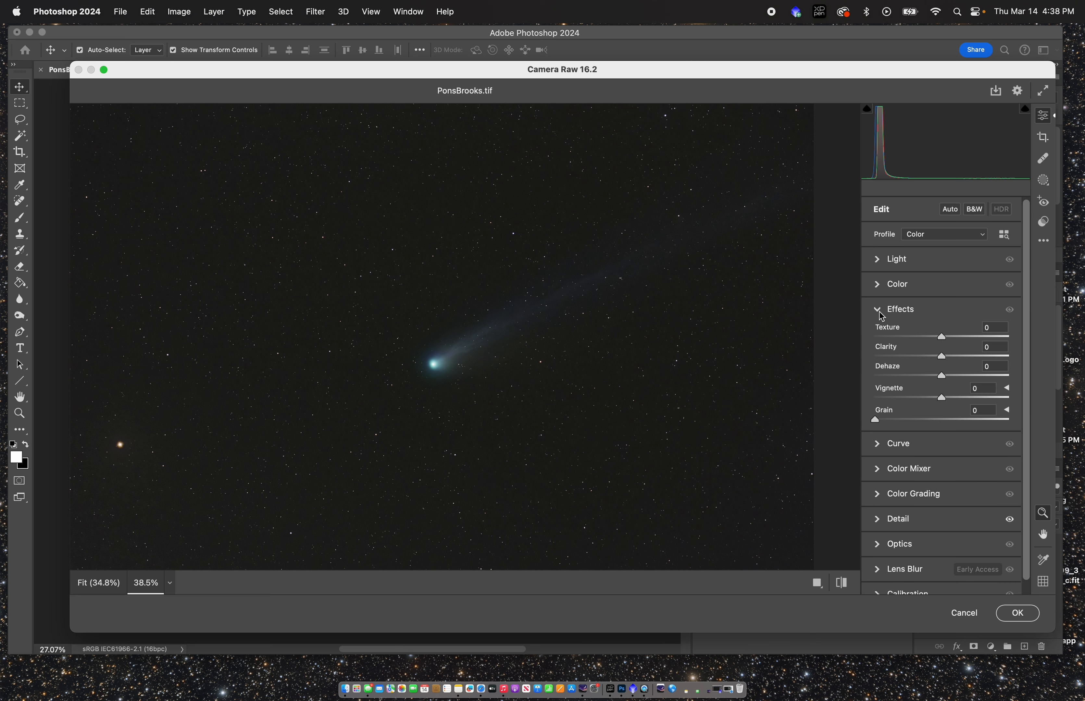
pyautogui.moveTo(942, 356); pyautogui.dragTo(972, 354)
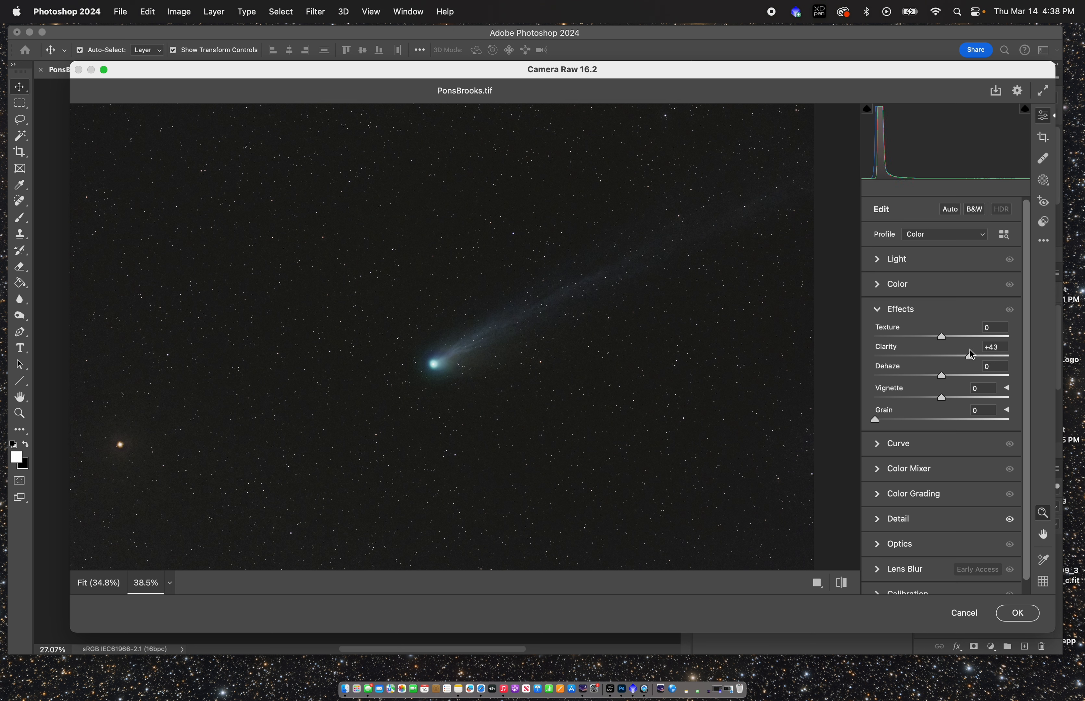
pyautogui.doubleClick(974, 354)
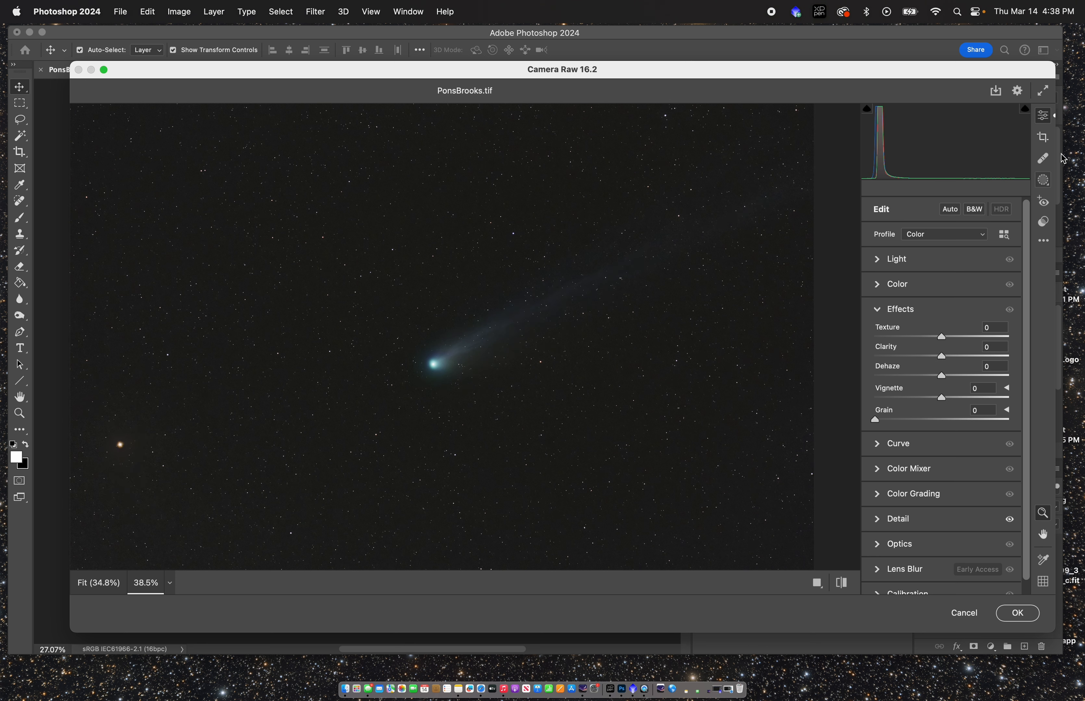
# - Mask the comet from its head along the tail, adjust the masked area, and apply the Camera Raw filter
pyautogui.click(1044, 180)
pyautogui.click(893, 318)
pyautogui.moveTo(436, 363); pyautogui.dragTo(588, 278)
pyautogui.moveTo(941, 463)
pyautogui.mouseDown()
pyautogui.moveTo(989, 463)
pyautogui.moveTo(963, 468)
pyautogui.moveTo(932, 445)
pyautogui.moveTo(964, 449)
pyautogui.moveTo(948, 452)
pyautogui.moveTo(951, 481)
pyautogui.moveTo(935, 481)
pyautogui.moveTo(942, 487)
pyautogui.mouseUp()
pyautogui.click(1017, 613)
# - Crop the image edges slightly to 6024 × 3963 px, keeping the comet and the bright orange star
pyautogui.click(19, 152)
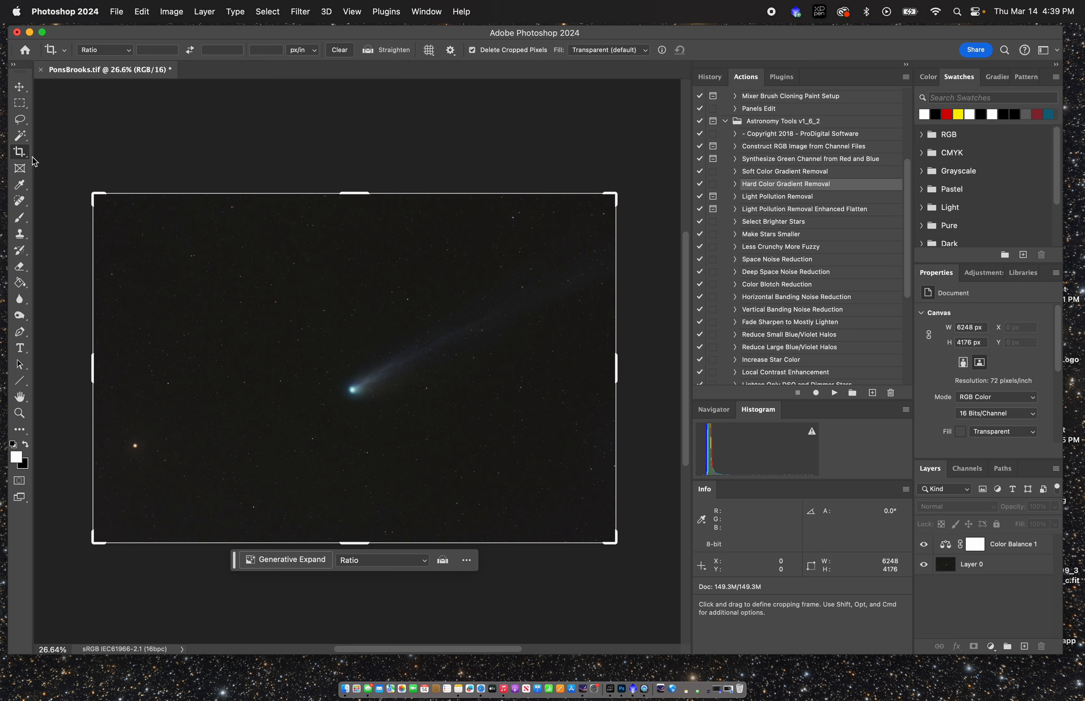
pyautogui.moveTo(97, 198); pyautogui.dragTo(101, 199)
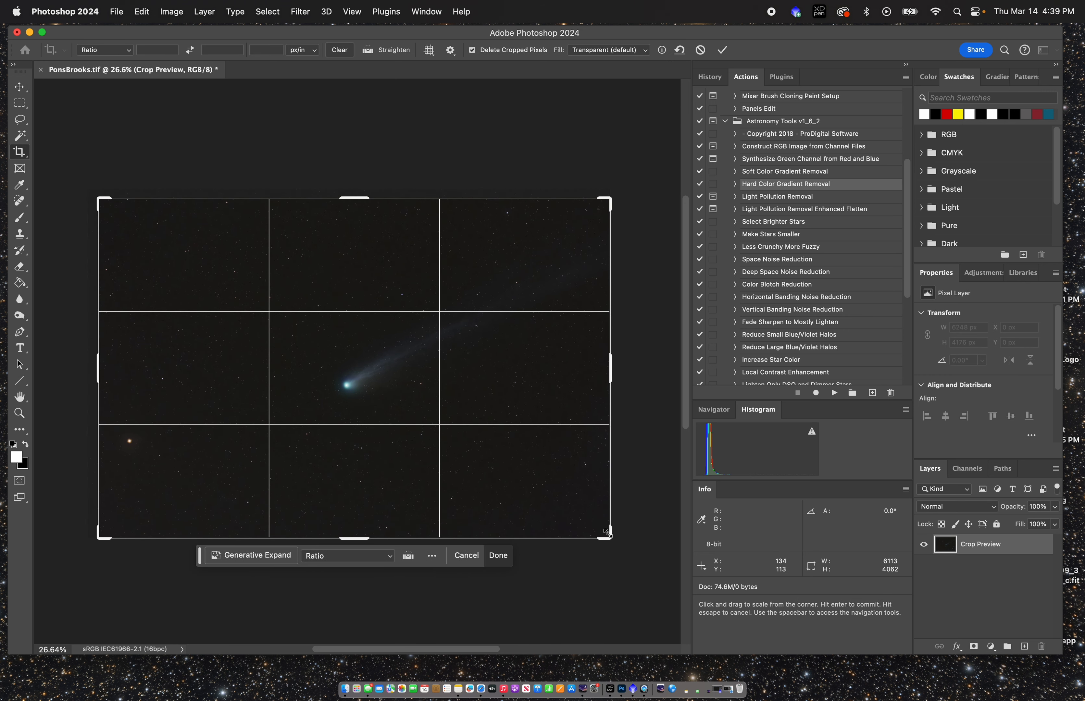
pyautogui.moveTo(609, 536); pyautogui.dragTo(601, 524)
pyautogui.moveTo(354, 205); pyautogui.dragTo(345, 206)
pyautogui.press('Escape')
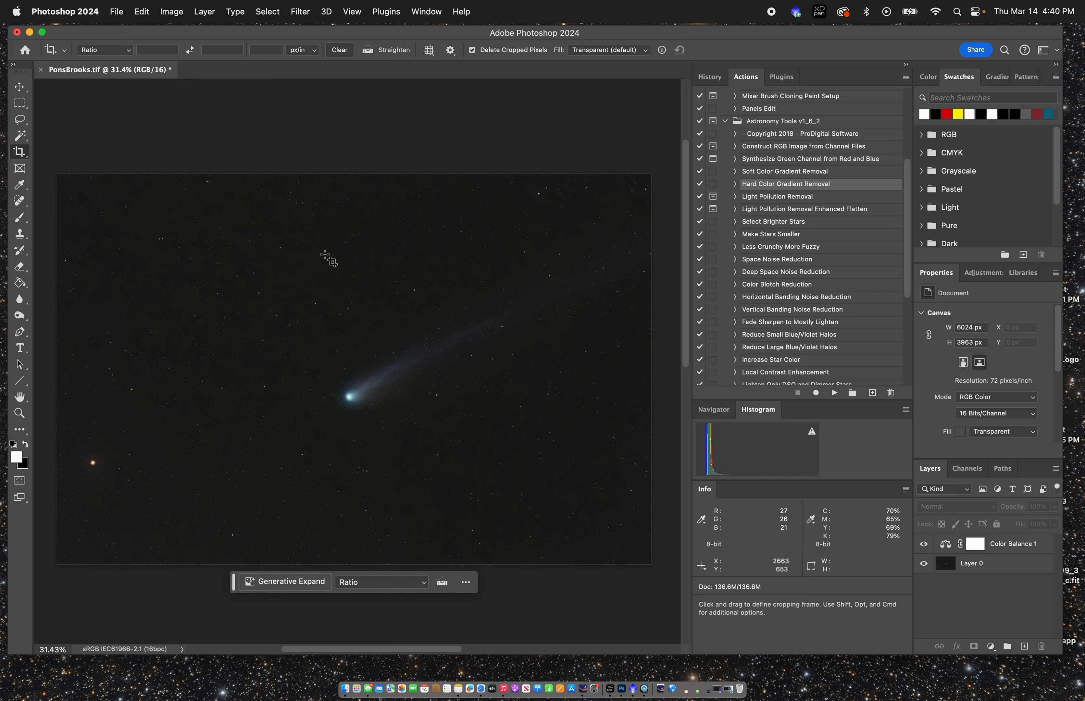
pyautogui.press('super+equal')
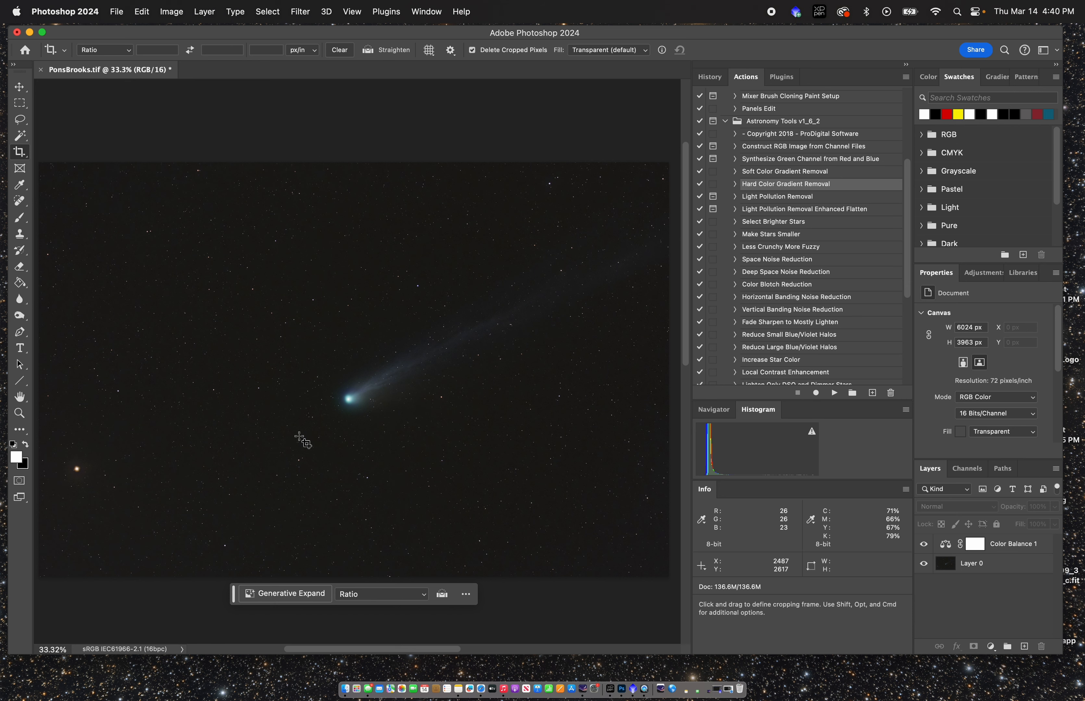
pyautogui.scroll(5, 379, 353)
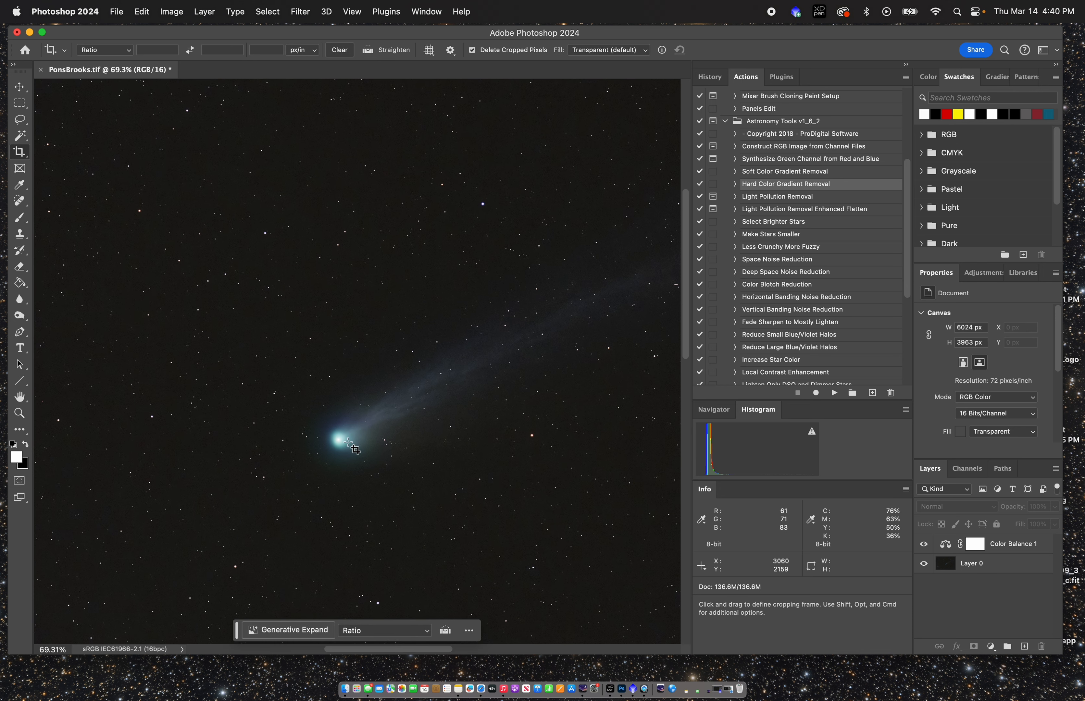
pyautogui.scroll(-2, 359, 402)
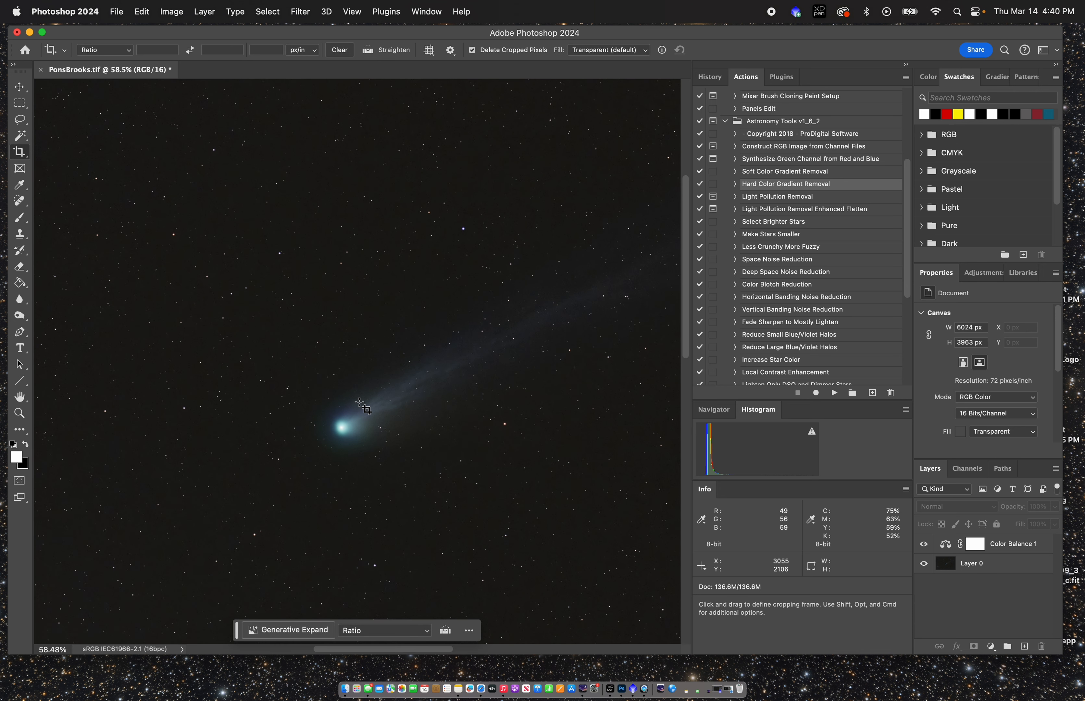
pyautogui.scroll(-3, 360, 404)
pyautogui.scroll(-1, 360, 405)
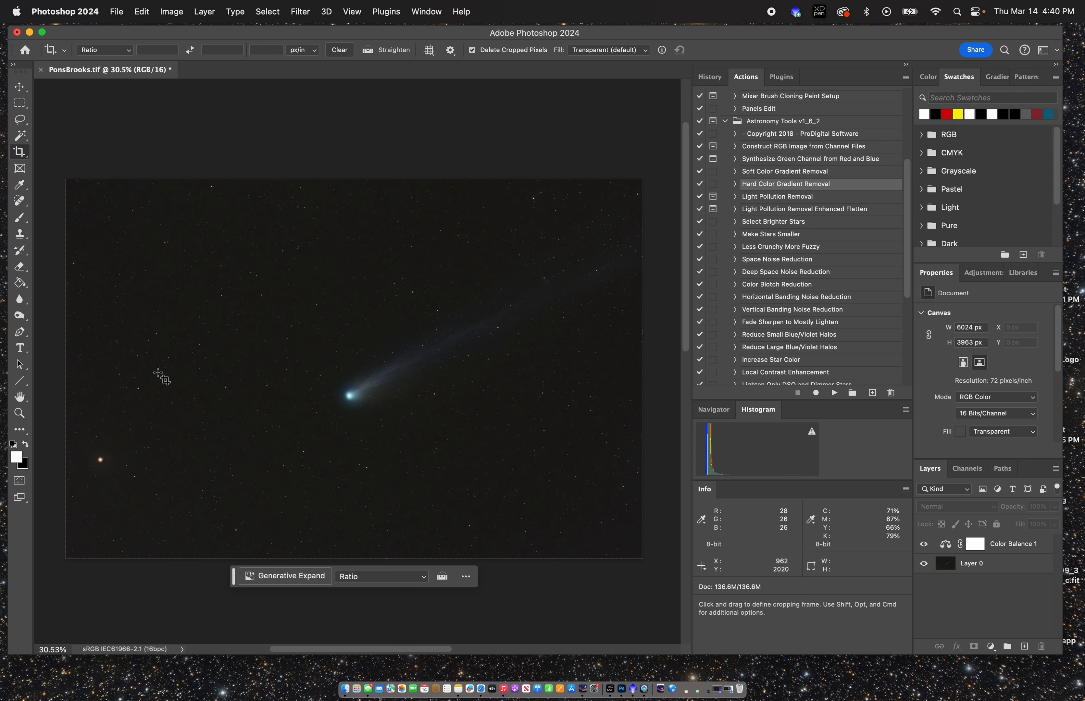